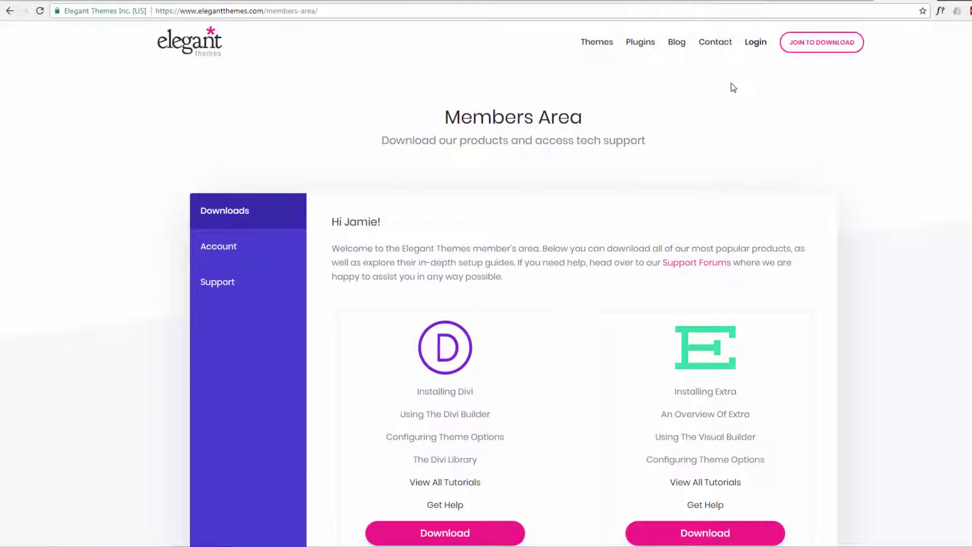
# - Follow the Blog link in the Members Area's top navigation
pyautogui.click(678, 44)
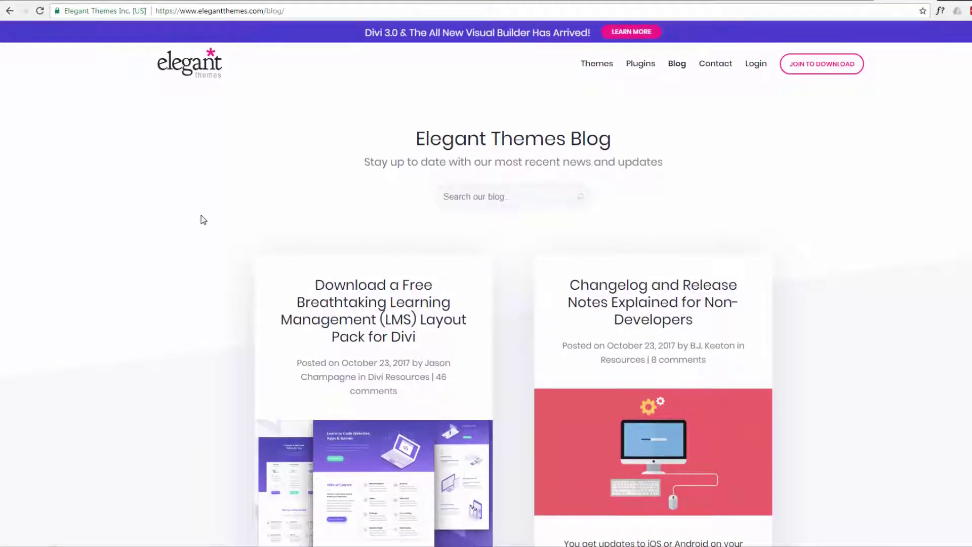
pyautogui.scroll(-1, 199, 218)
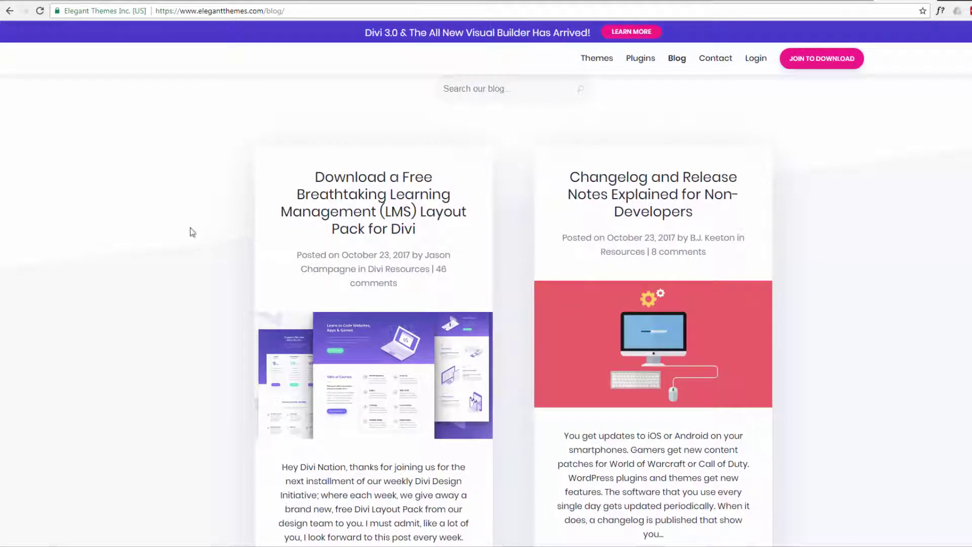
pyautogui.scroll(-1, 191, 232)
pyautogui.scroll(-2, 192, 231)
pyautogui.scroll(-1, 191, 232)
pyautogui.scroll(-2, 191, 232)
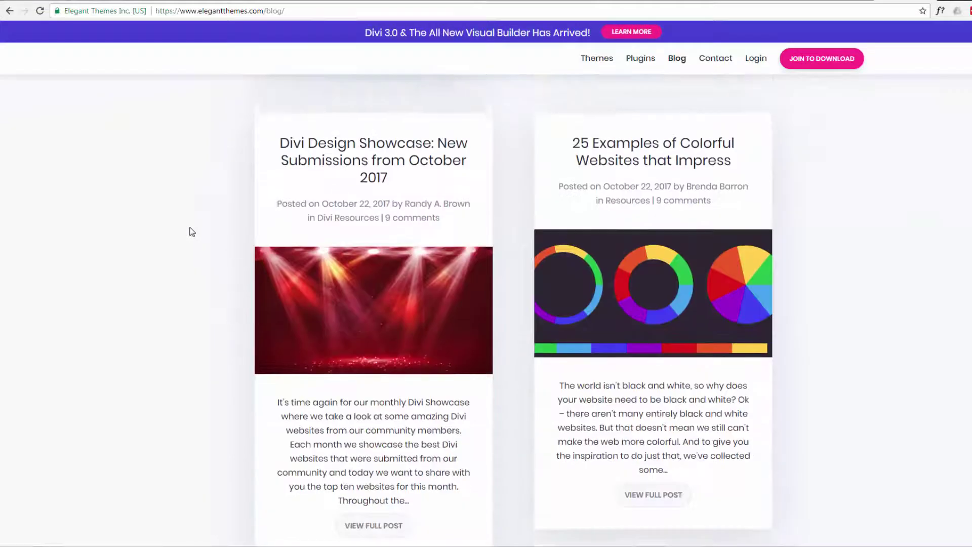
pyautogui.scroll(-1, 191, 231)
pyautogui.scroll(-3, 191, 232)
pyautogui.scroll(-1, 192, 232)
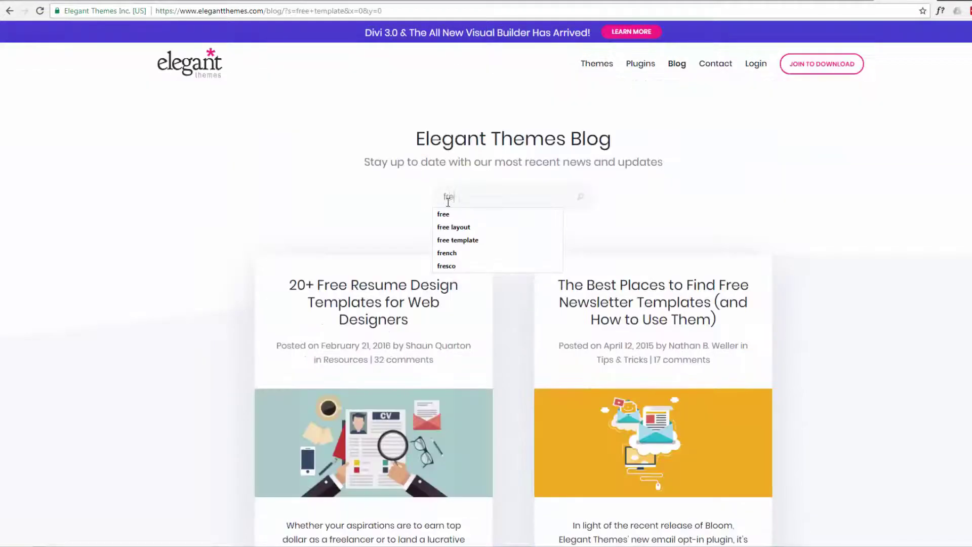
pyautogui.write('e layout')
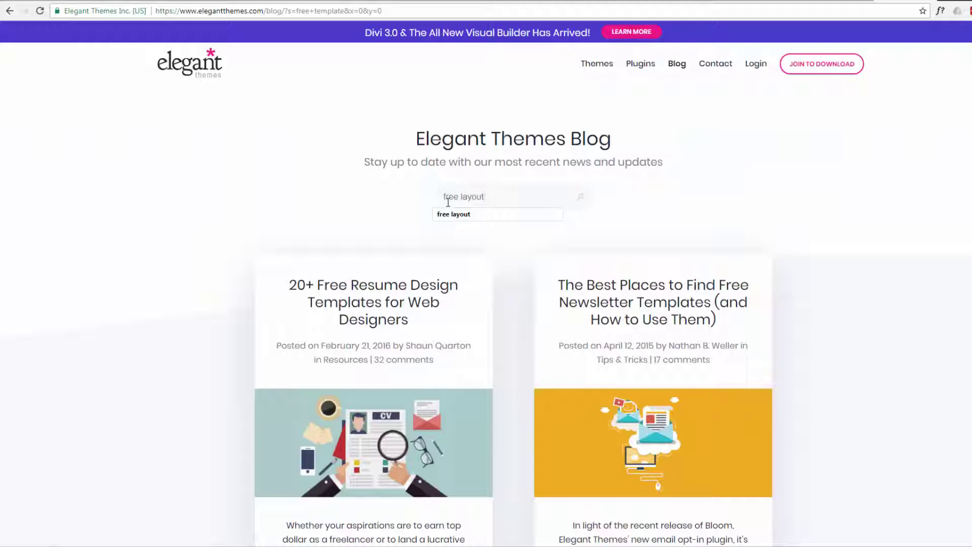
# - Search the Elegant Themes blog for 'free layout'
pyautogui.press('Return')
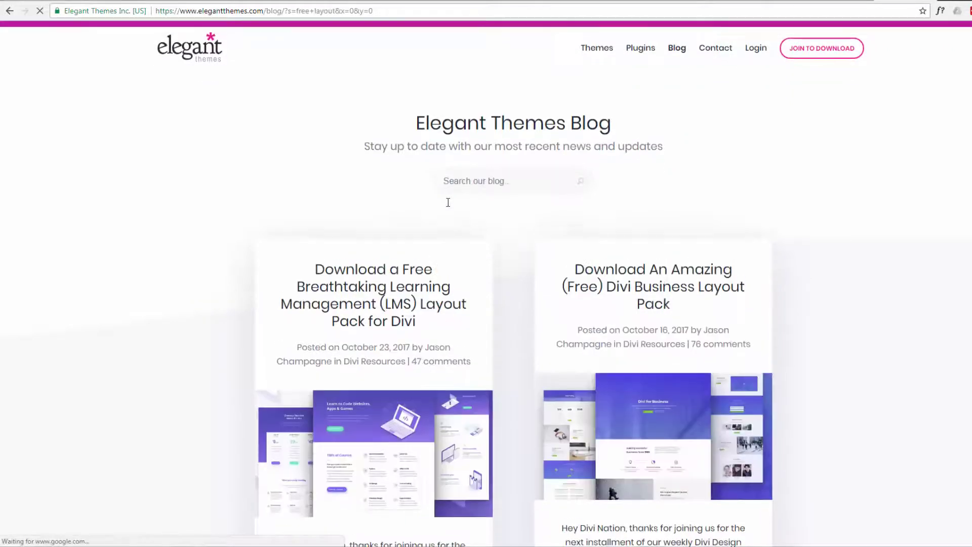
pyautogui.scroll(-1, 635, 324)
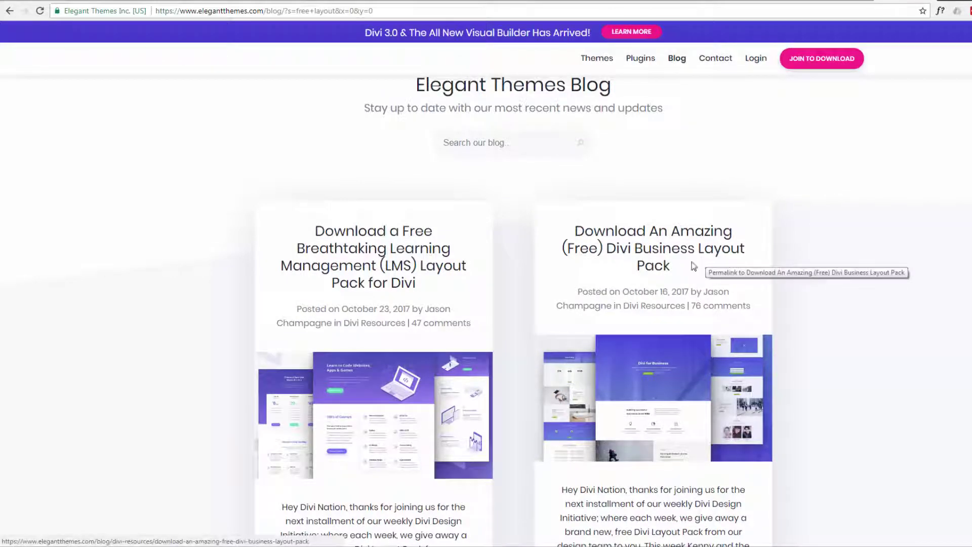
pyautogui.scroll(-2, 558, 317)
pyautogui.scroll(-1, 558, 318)
pyautogui.scroll(-1, 558, 317)
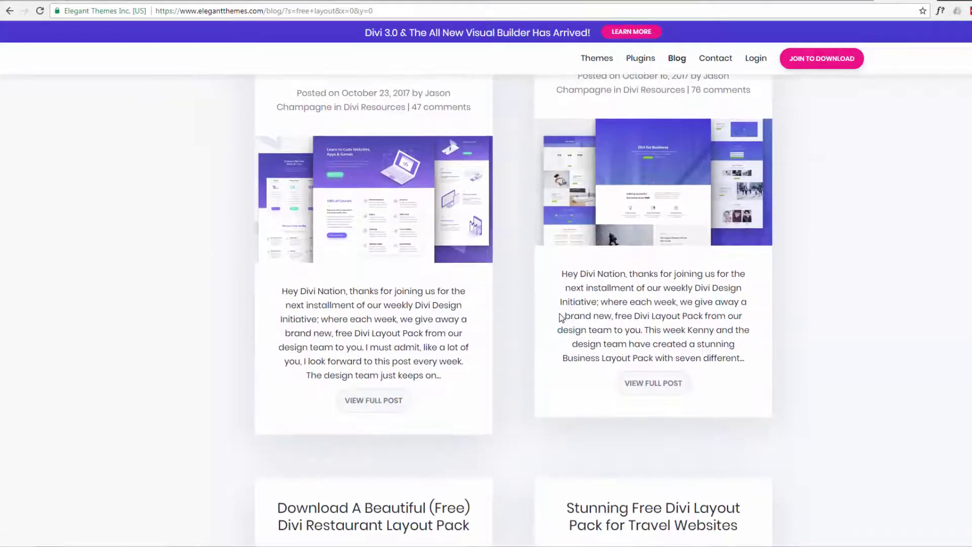
# - Open the full Divi Business Layout Pack post
pyautogui.click(647, 384)
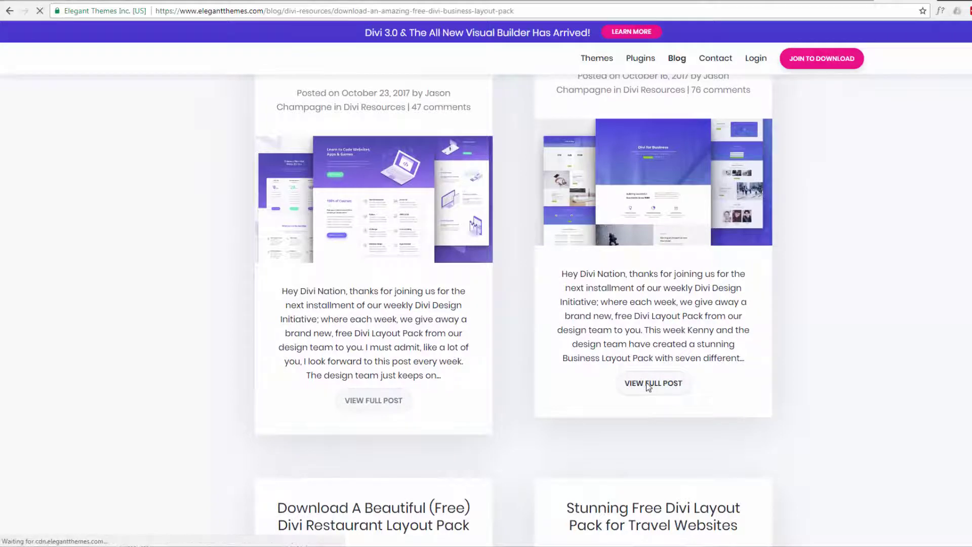
pyautogui.scroll(-2, 423, 310)
pyautogui.scroll(-1, 426, 308)
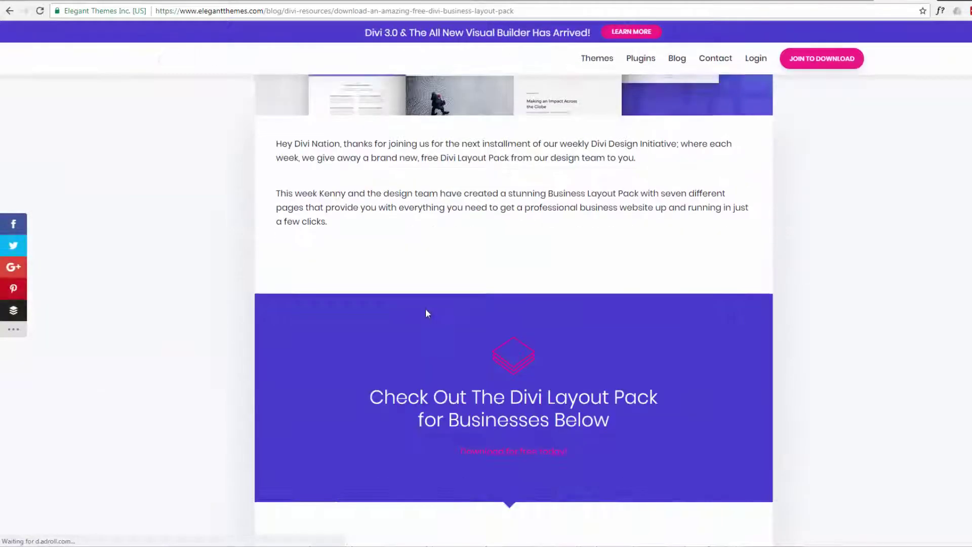
pyautogui.scroll(-3, 426, 308)
pyautogui.scroll(-3, 426, 310)
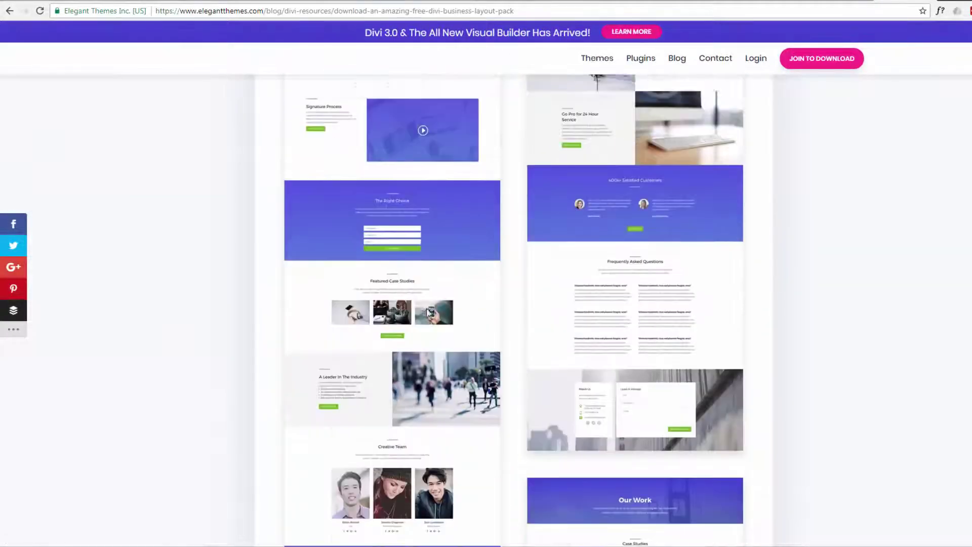
pyautogui.scroll(-2, 426, 313)
pyautogui.scroll(-4, 426, 313)
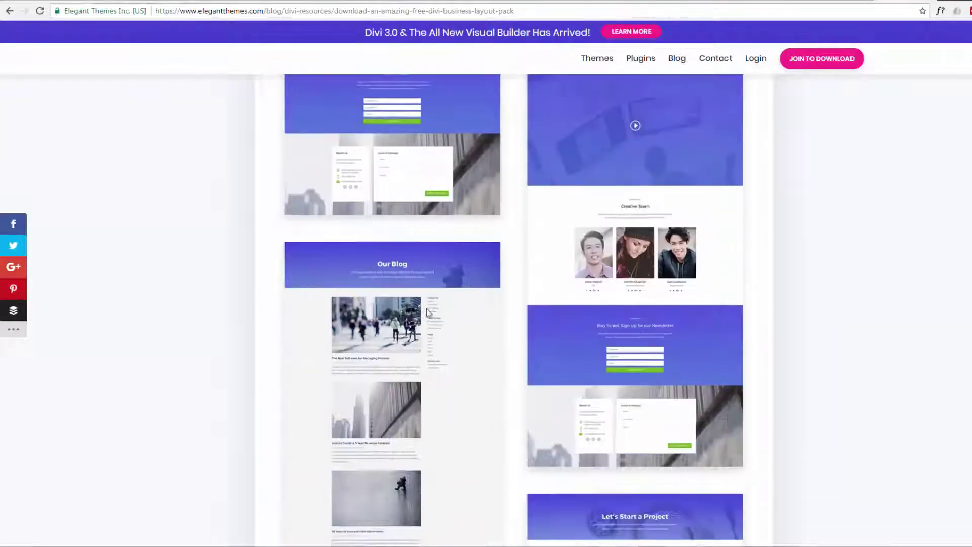
pyautogui.scroll(-2, 427, 312)
pyautogui.scroll(-3, 427, 312)
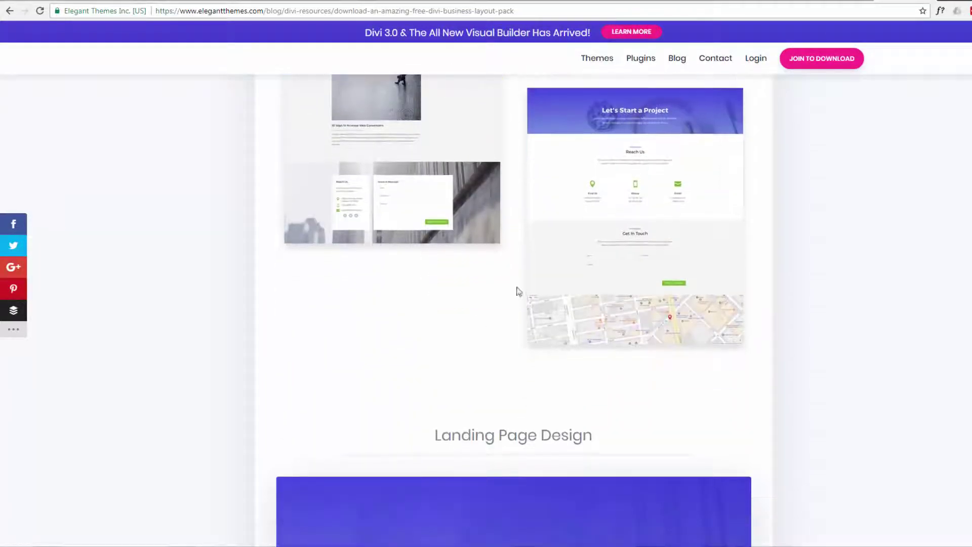
pyautogui.scroll(2, 469, 335)
pyautogui.scroll(-3, 471, 334)
pyautogui.scroll(-3, 470, 334)
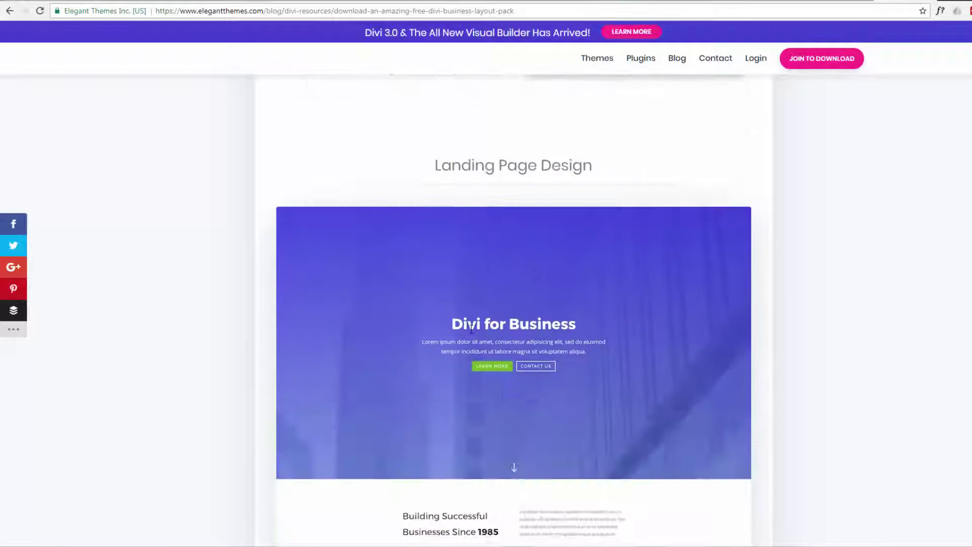
pyautogui.scroll(-1, 470, 334)
pyautogui.scroll(-3, 470, 334)
pyautogui.scroll(-3, 470, 333)
pyautogui.scroll(-3, 470, 333)
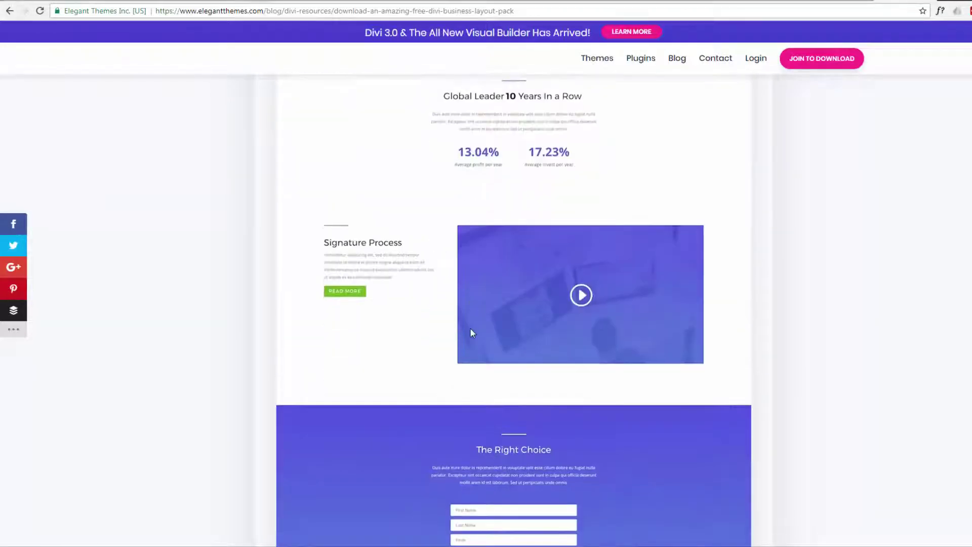
pyautogui.scroll(-3, 470, 332)
pyautogui.scroll(-4, 470, 333)
pyautogui.scroll(-5, 470, 333)
pyautogui.scroll(-2, 470, 333)
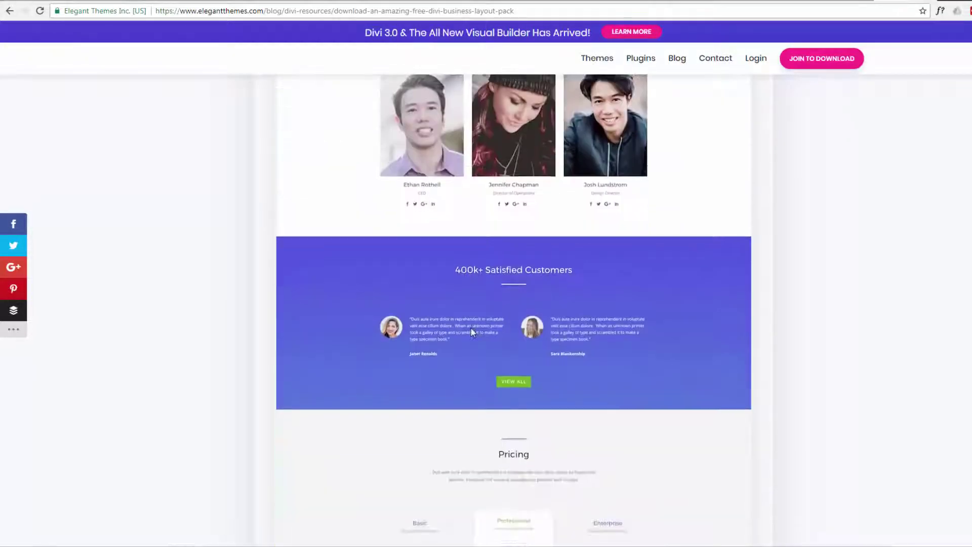
pyautogui.scroll(-4, 470, 333)
pyautogui.scroll(-5, 470, 332)
pyautogui.scroll(-1, 470, 333)
pyautogui.scroll(-2, 470, 333)
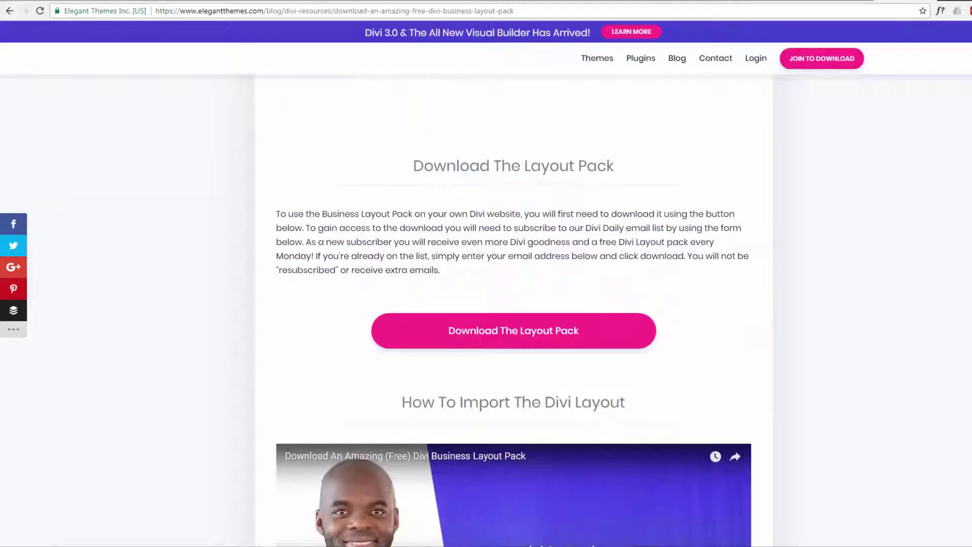
pyautogui.scroll(-1, 470, 333)
pyautogui.scroll(-1, 470, 333)
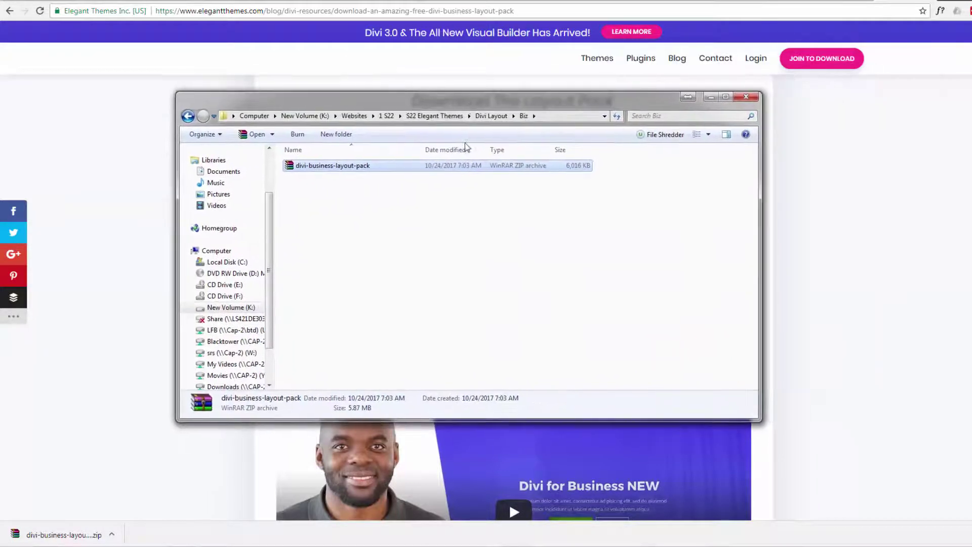
# - Extract divi-business-layout-pack.zip in place and move the Explorer window aside
pyautogui.rightClick(291, 169)
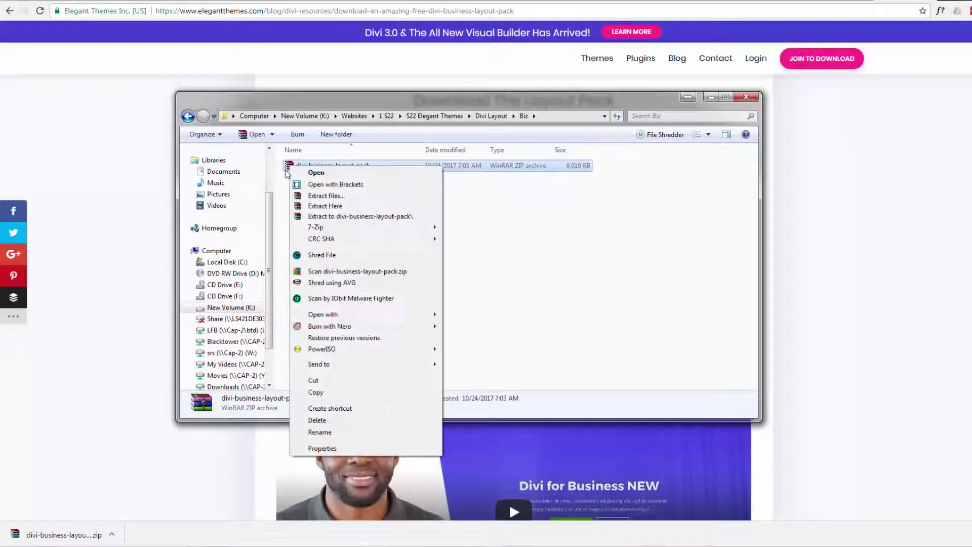
pyautogui.click(335, 208)
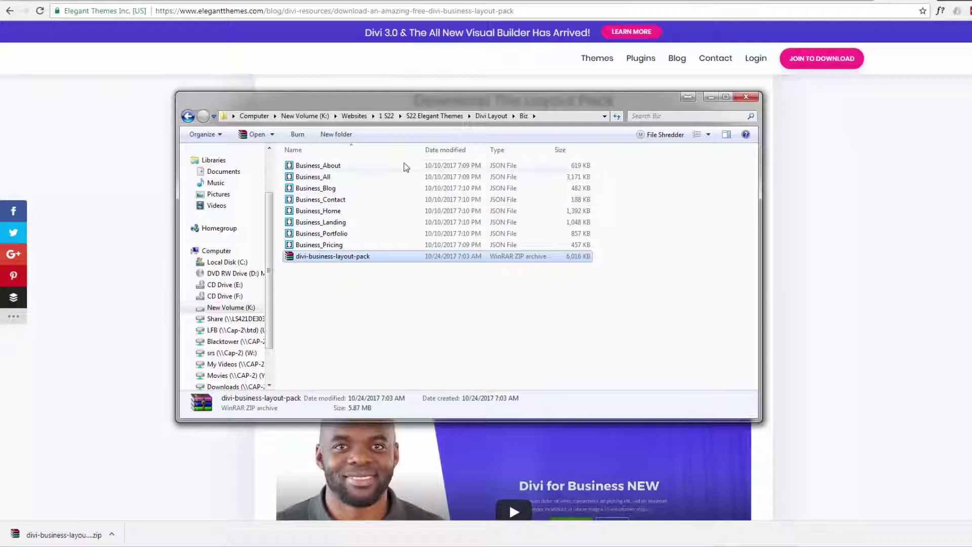
pyautogui.moveTo(628, 100); pyautogui.dragTo(971, 103)
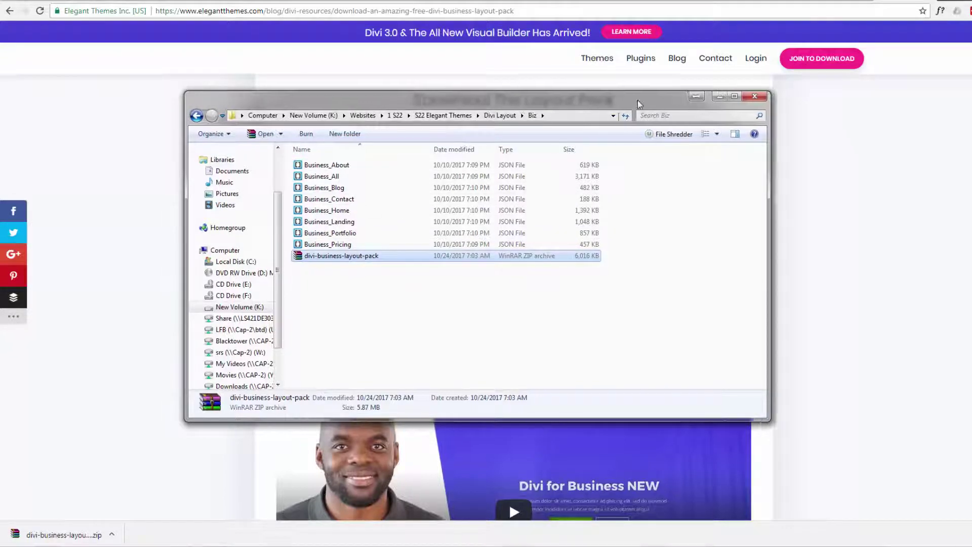
# - Switch to the WordPress site and go to Divi Library from the dashboard
pyautogui.click(844, 3)
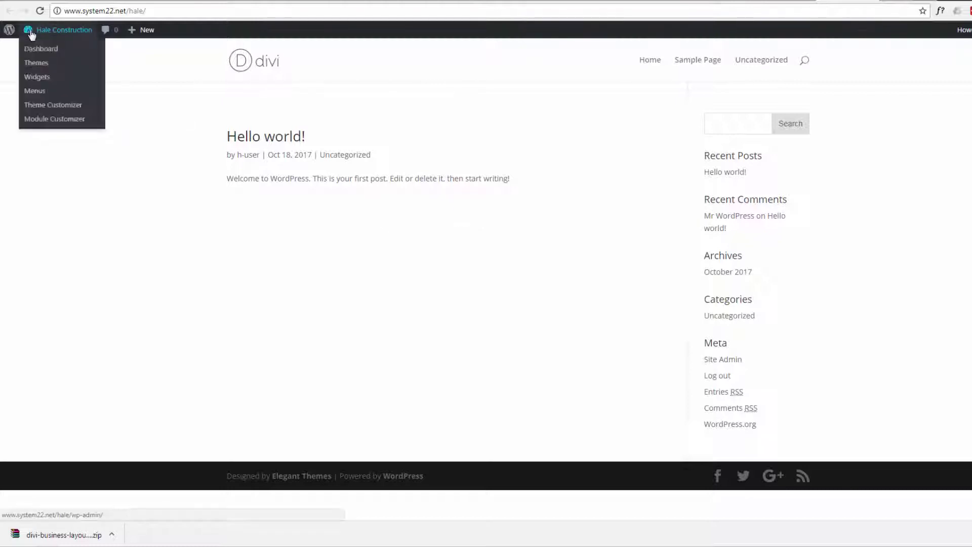
pyautogui.moveTo(59, 30)
pyautogui.click(30, 55)
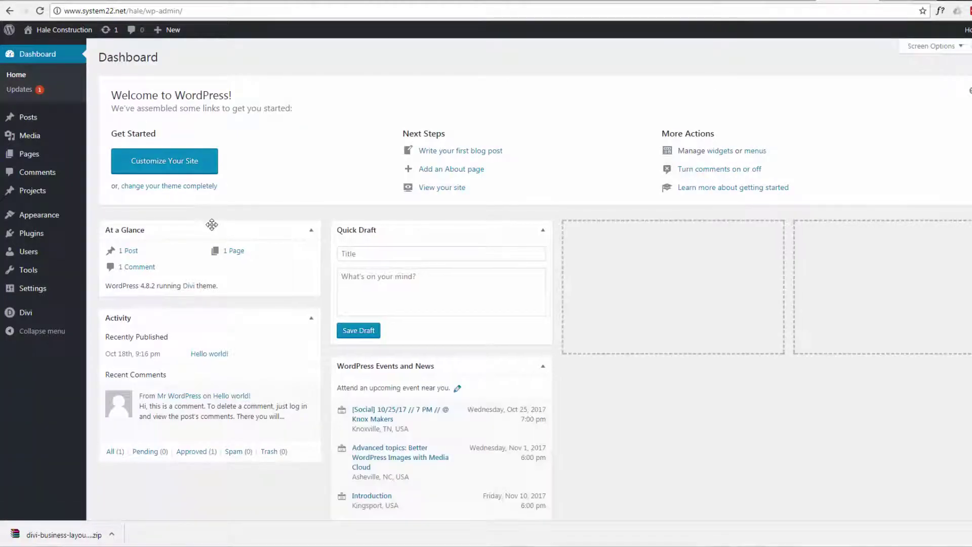
pyautogui.moveTo(25, 313)
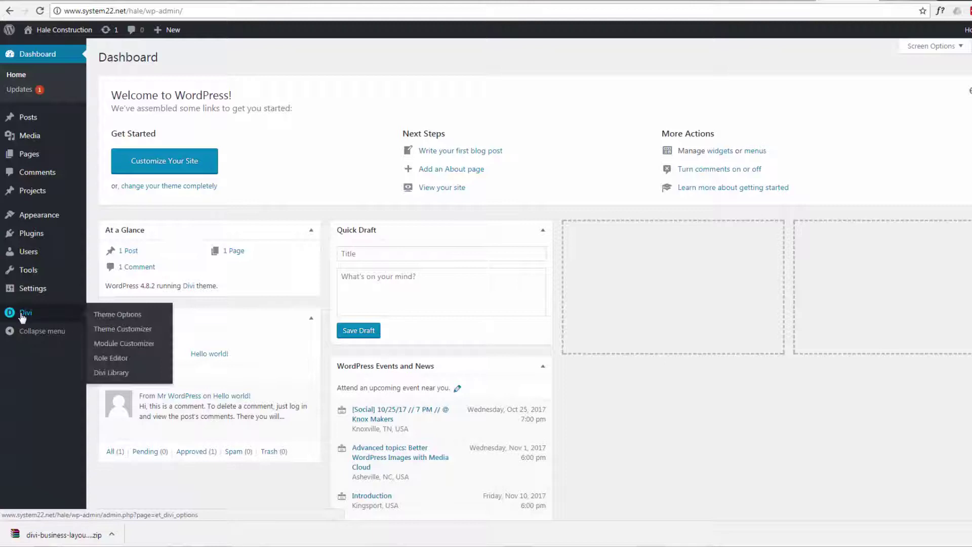
pyautogui.click(115, 376)
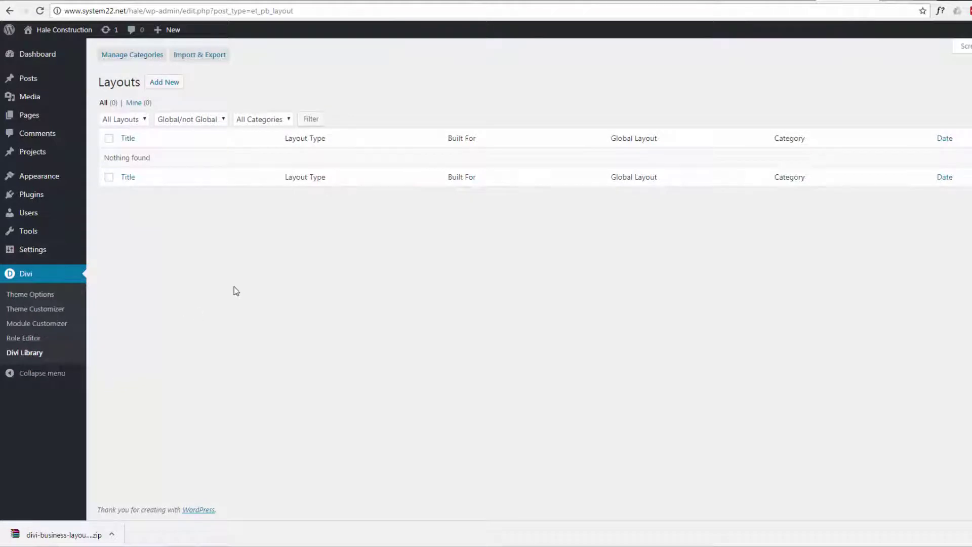
# - Import the Business_All layouts file through Divi Library's Import & Export
pyautogui.click(195, 59)
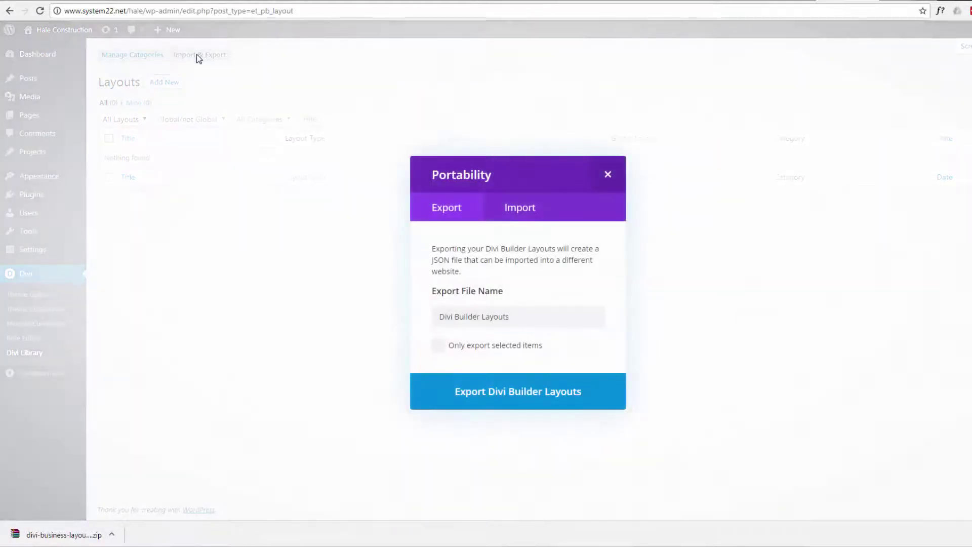
pyautogui.click(521, 211)
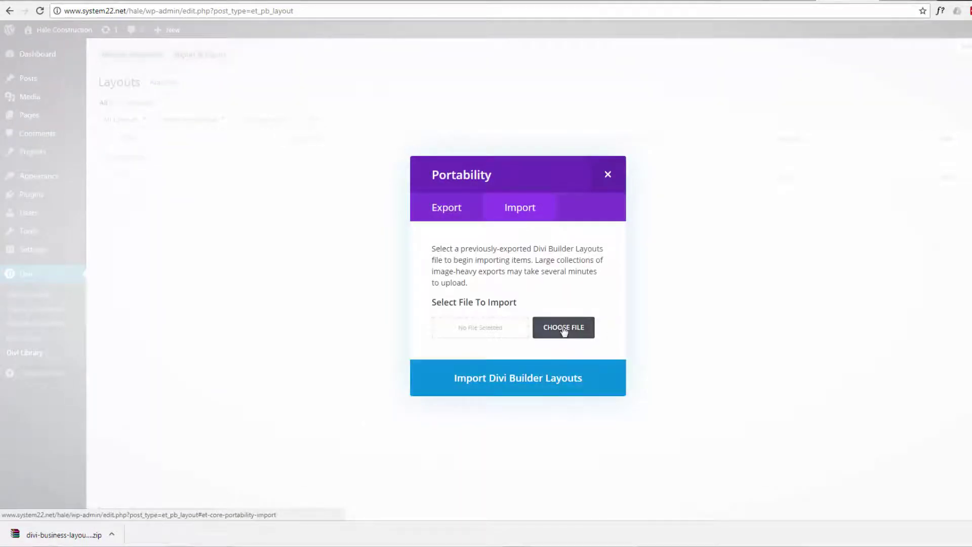
pyautogui.click(564, 328)
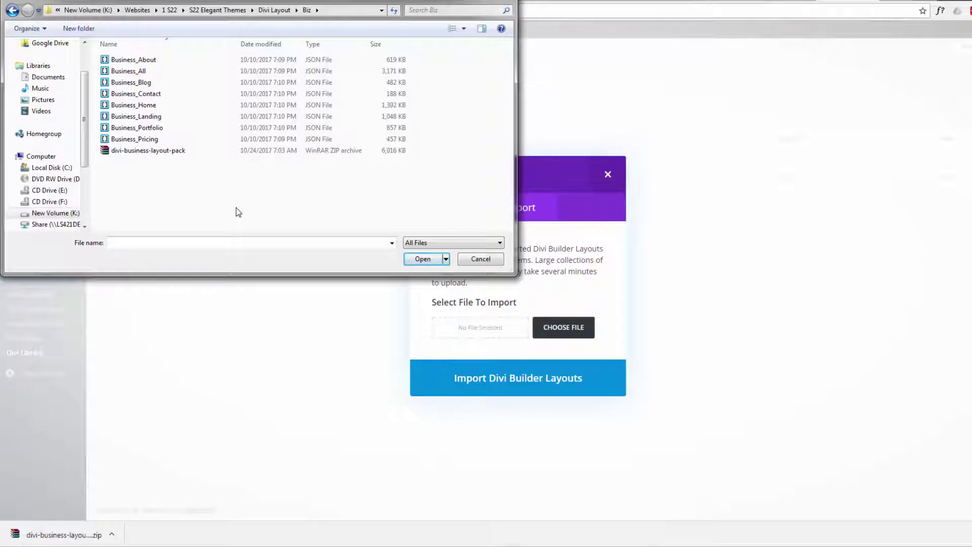
pyautogui.click(106, 73)
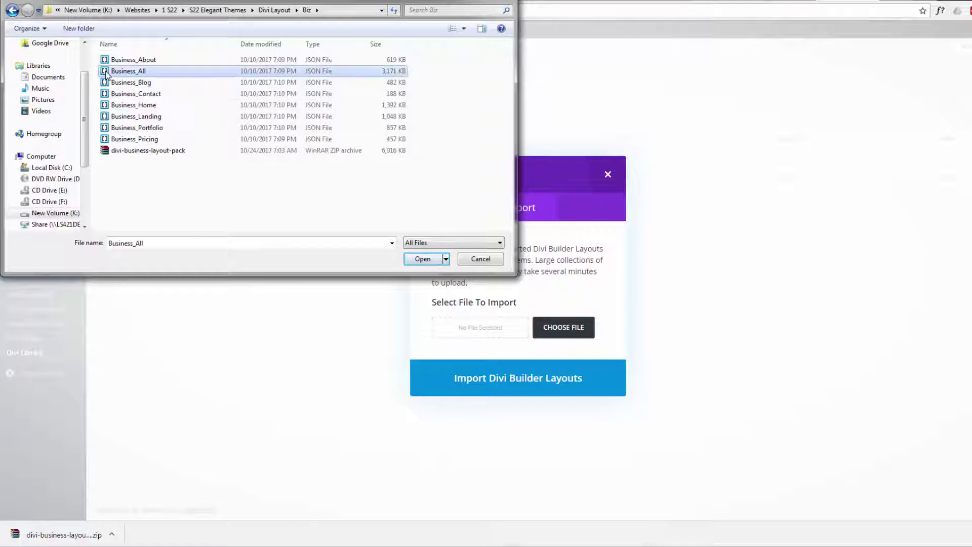
pyautogui.click(429, 259)
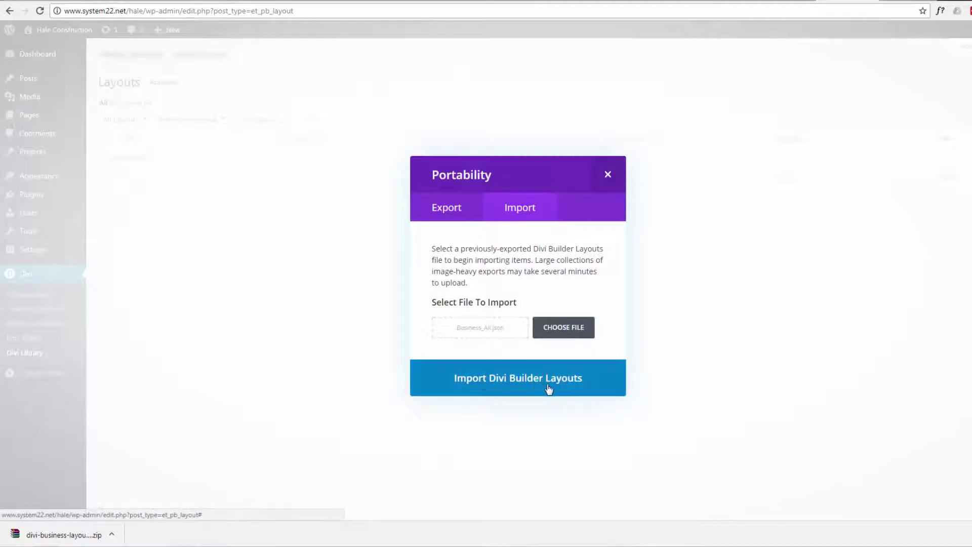
pyautogui.click(516, 379)
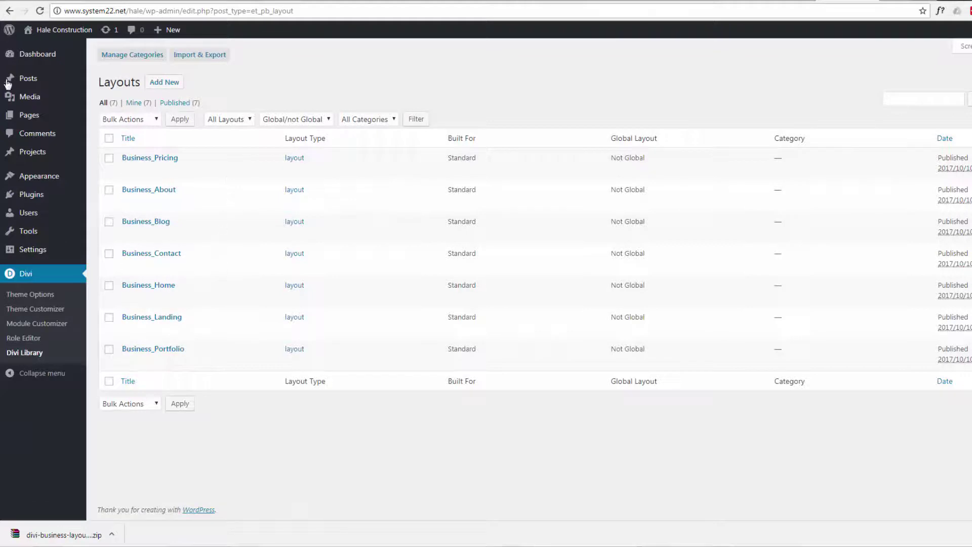
# - Add a new page titled Home and enable the Divi Builder on it
pyautogui.click(30, 118)
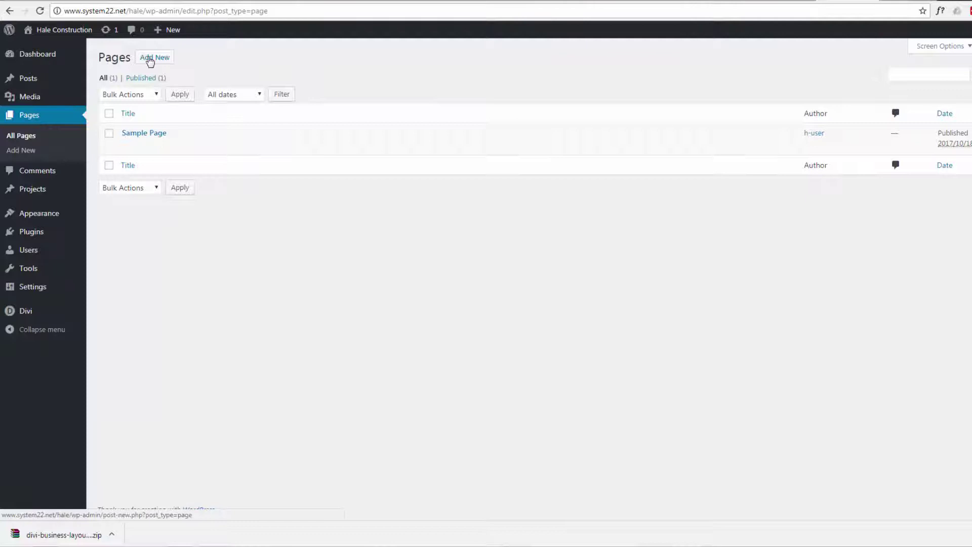
pyautogui.click(152, 60)
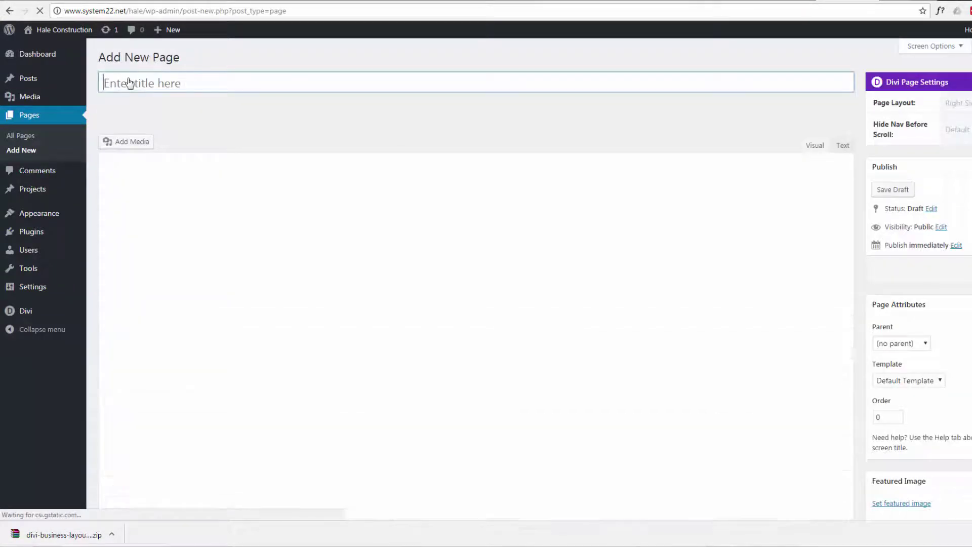
pyautogui.write('Home')
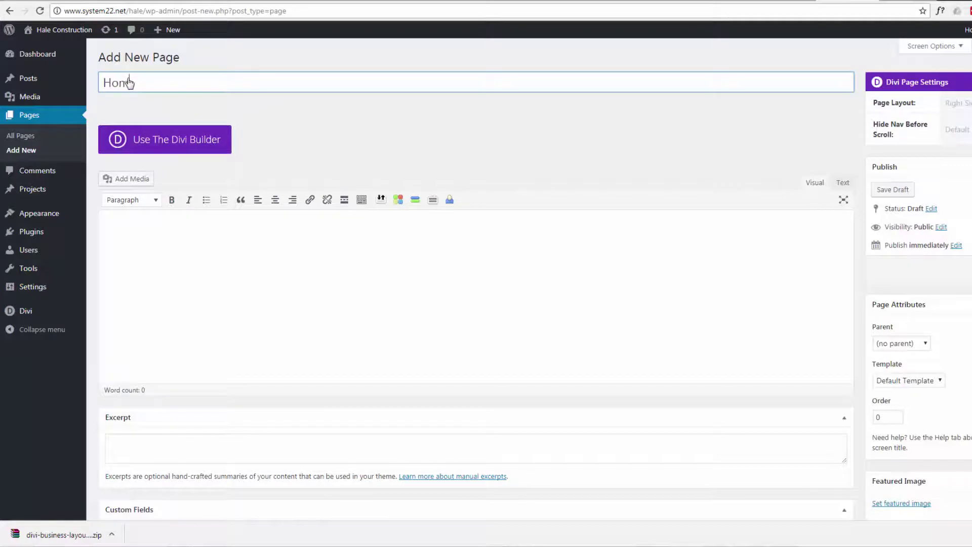
pyautogui.click(155, 142)
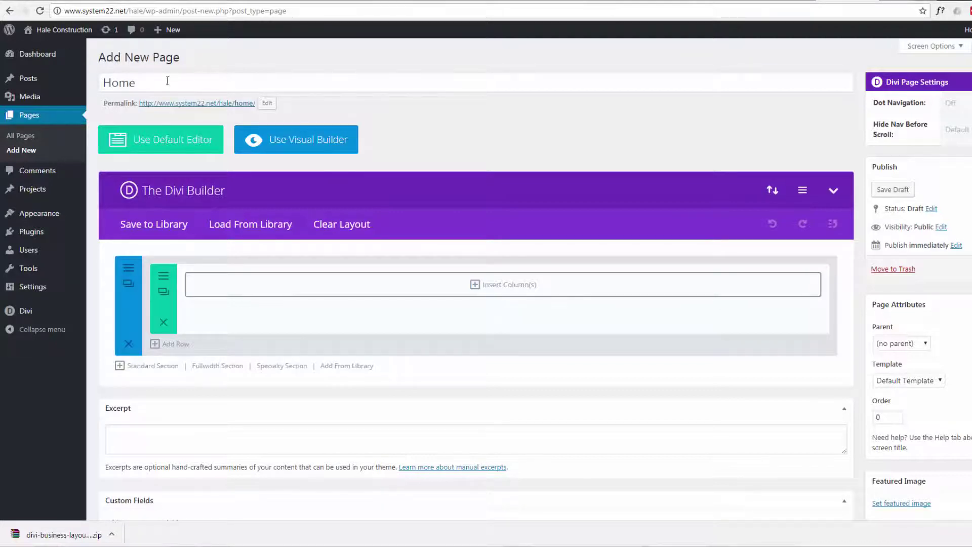
# - Load the Business_Landing layout from the Divi library into the Home page
pyautogui.click(248, 228)
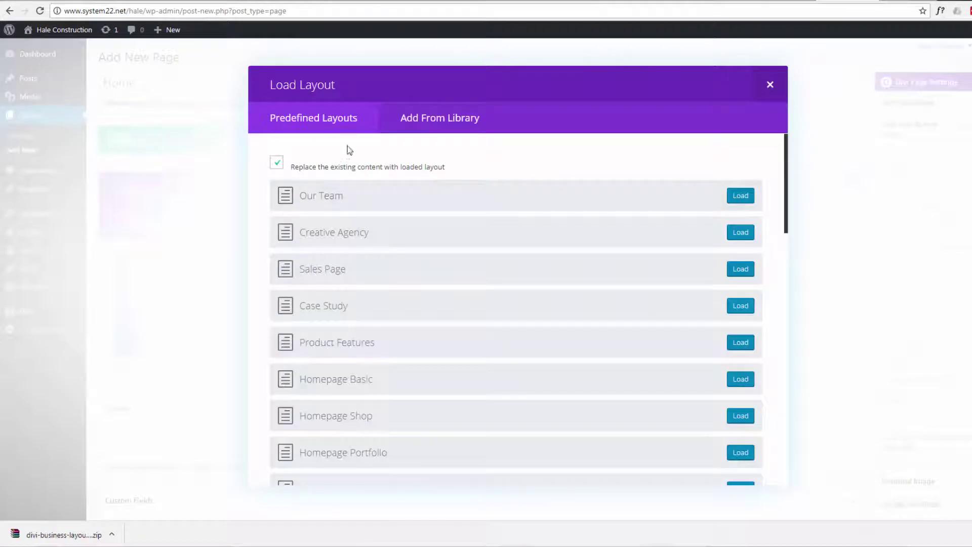
pyautogui.click(440, 119)
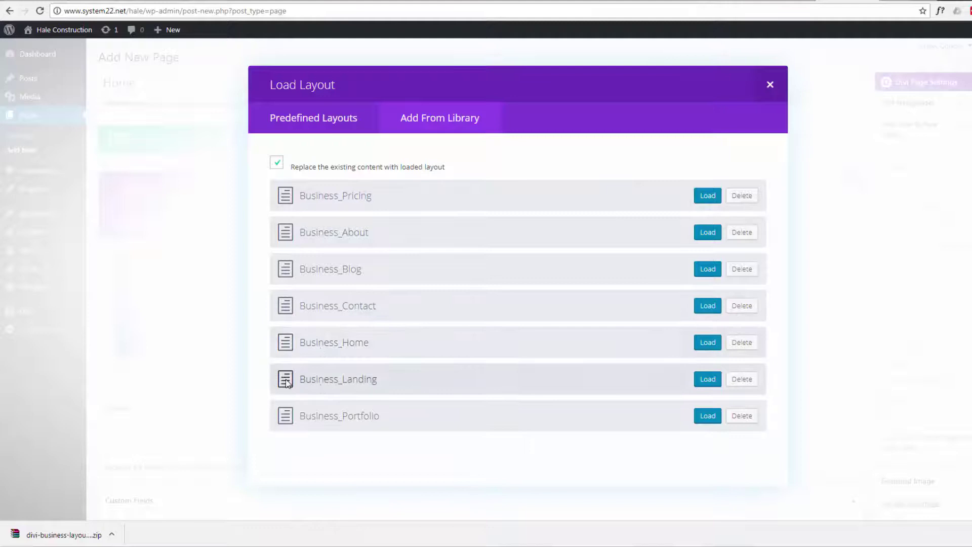
pyautogui.click(706, 379)
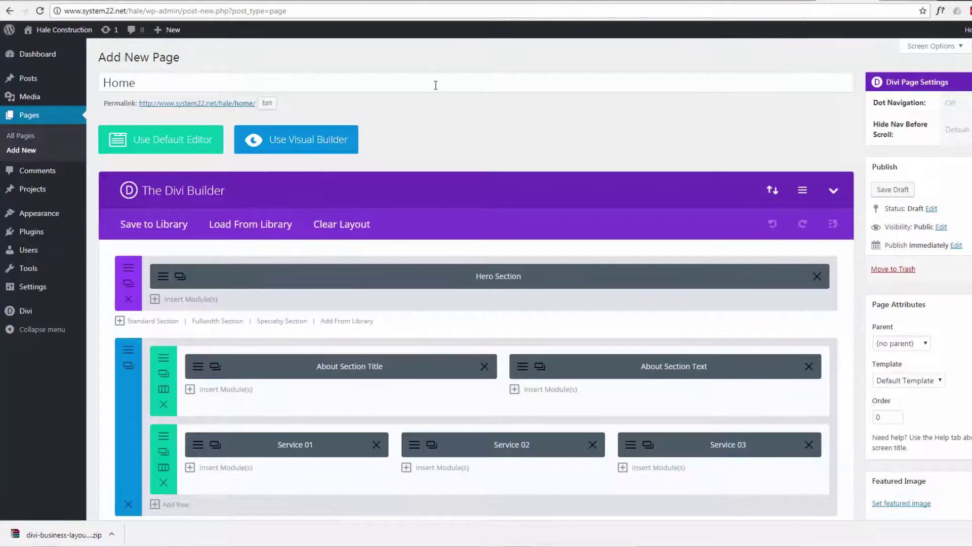
pyautogui.scroll(-3, 436, 224)
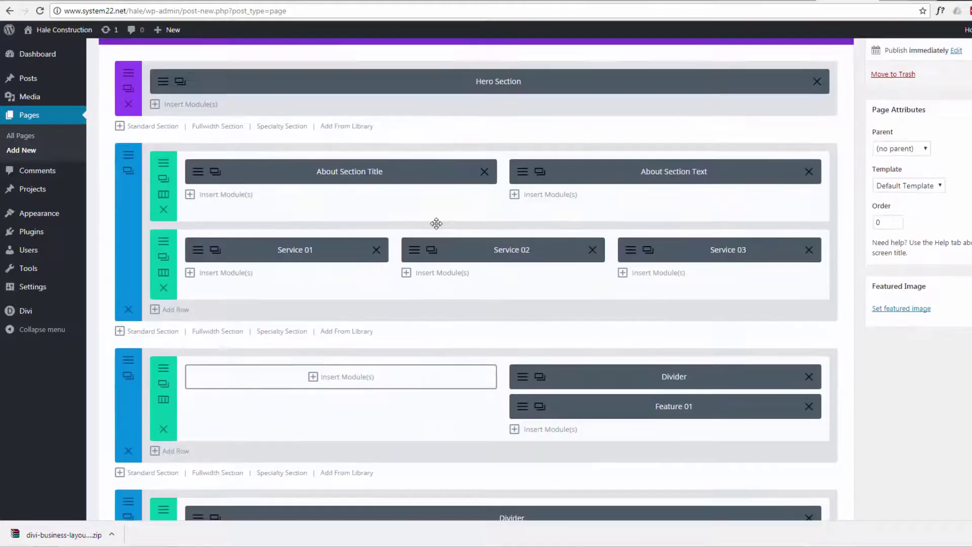
pyautogui.scroll(-2, 436, 222)
pyautogui.scroll(-2, 436, 222)
pyautogui.scroll(-4, 436, 222)
pyautogui.scroll(4, 438, 220)
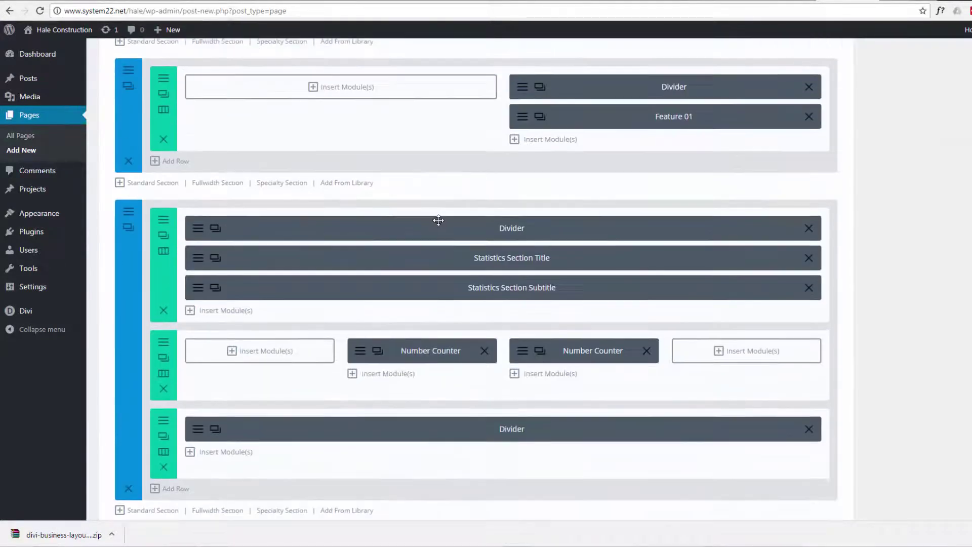
pyautogui.scroll(3, 438, 221)
pyautogui.scroll(3, 439, 221)
pyautogui.scroll(2, 440, 223)
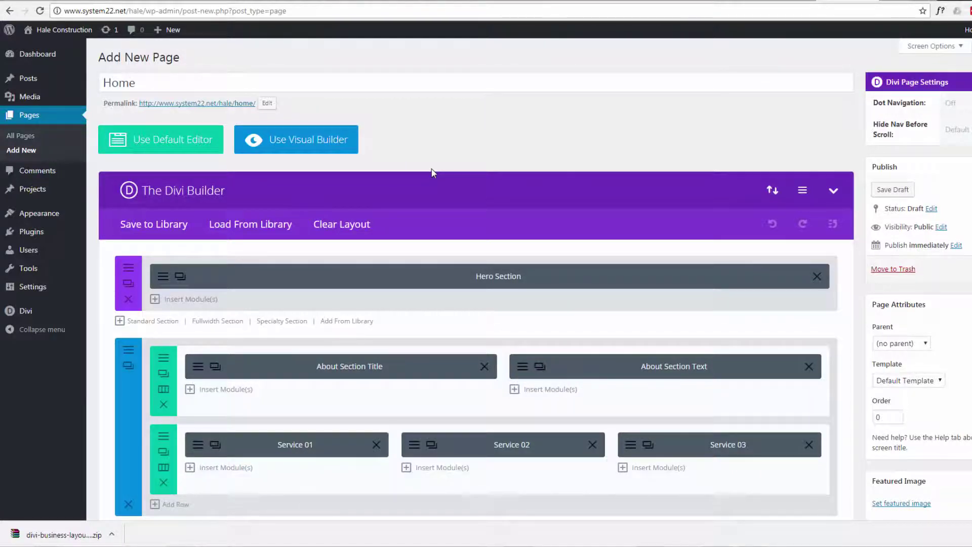
pyautogui.moveTo(25, 310)
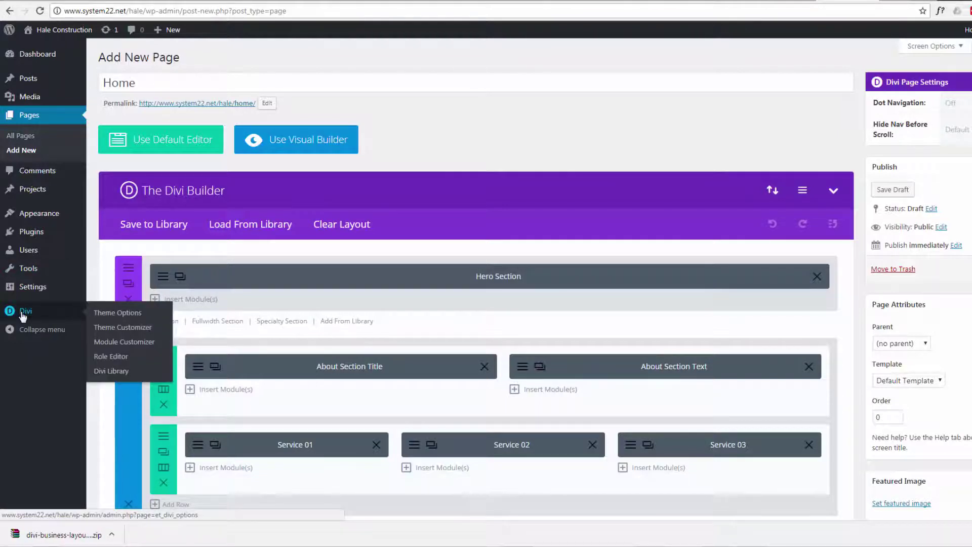
# - Open Divi's Theme Customizer, dismissing the leave-site warning
pyautogui.click(122, 327)
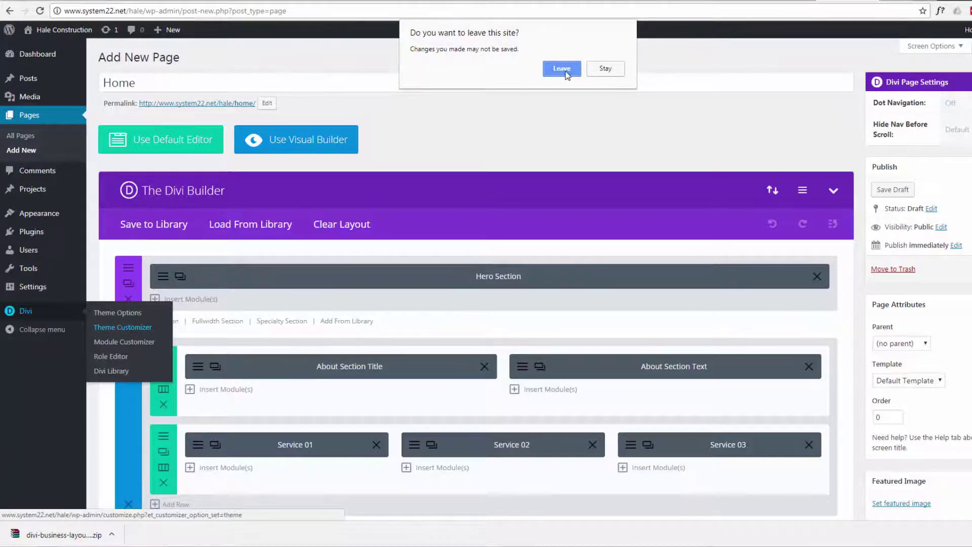
pyautogui.click(605, 68)
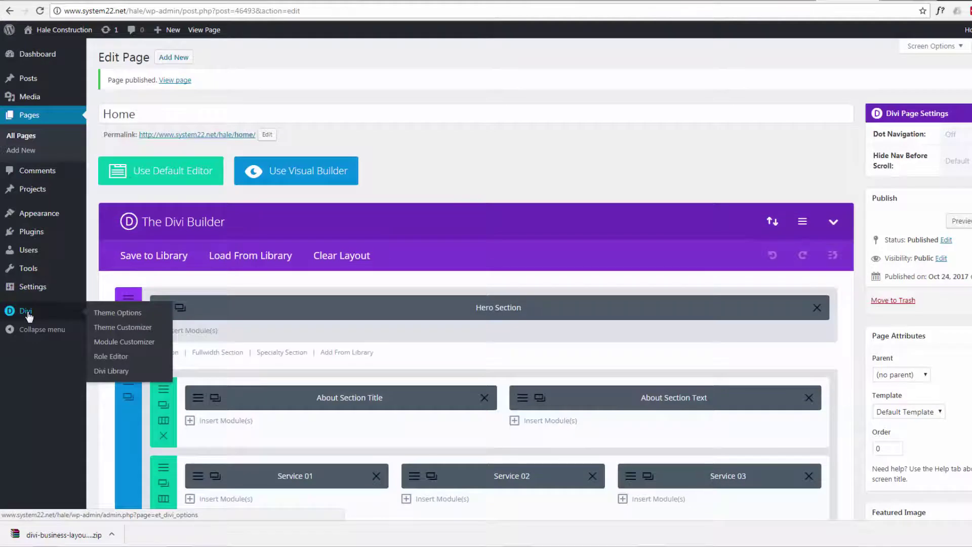
pyautogui.click(123, 329)
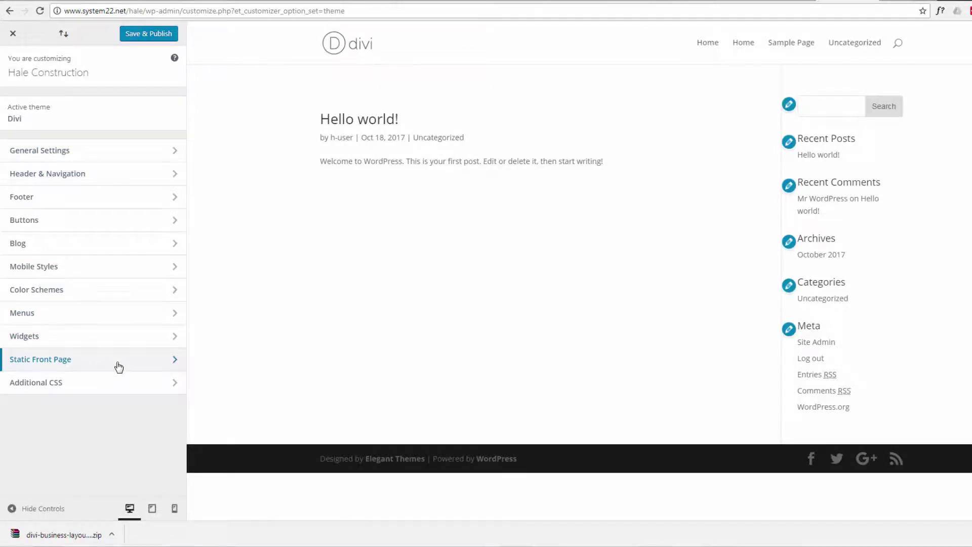
# - Set A static page with Home as the front page, then Save & Publish
pyautogui.click(62, 362)
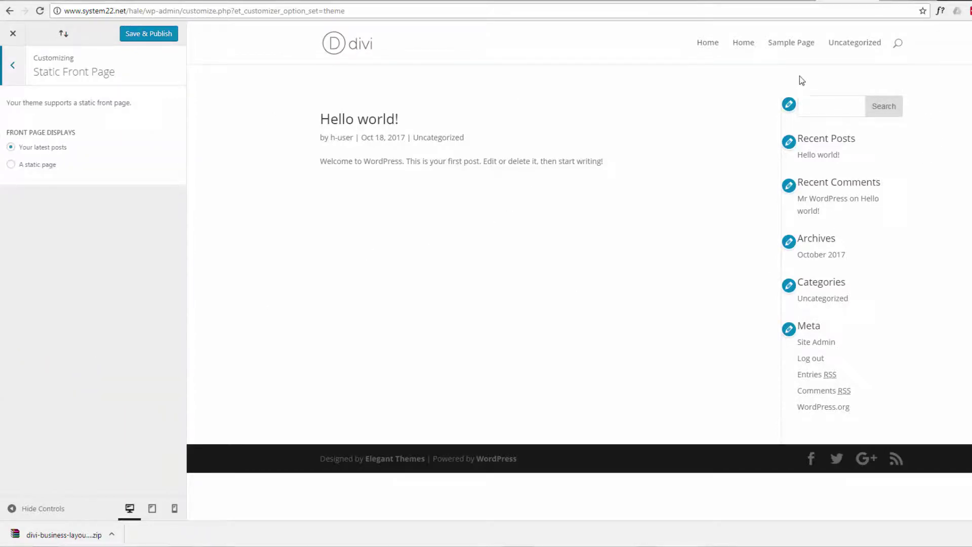
pyautogui.click(11, 166)
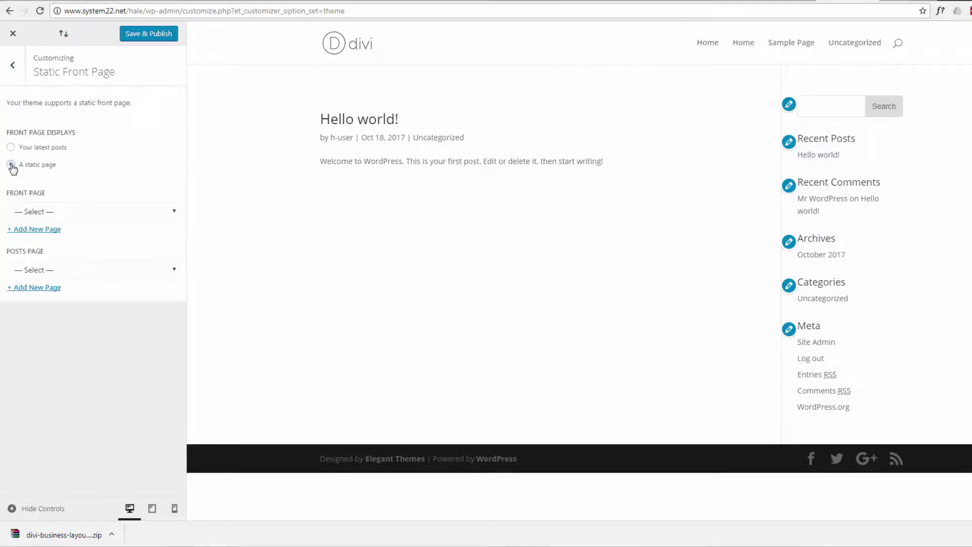
pyautogui.click(174, 213)
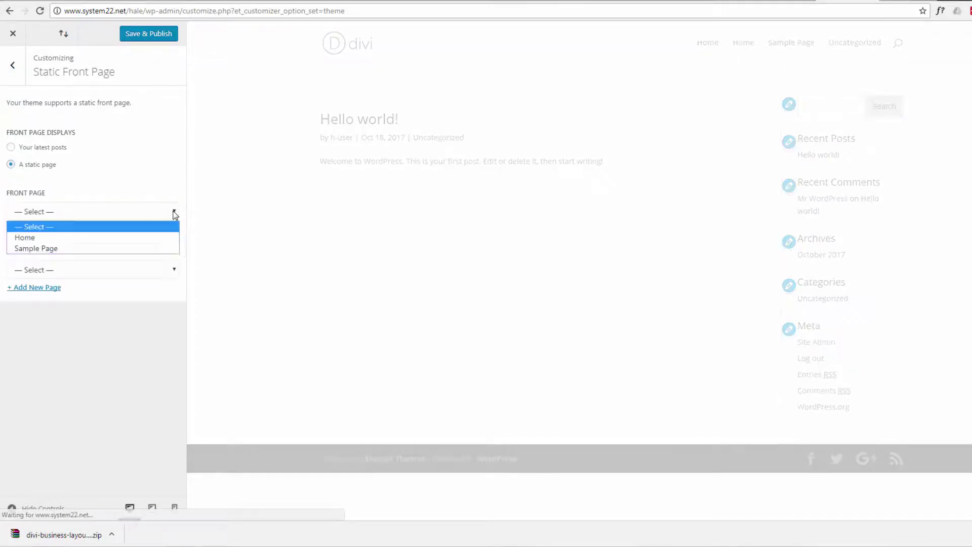
pyautogui.click(43, 240)
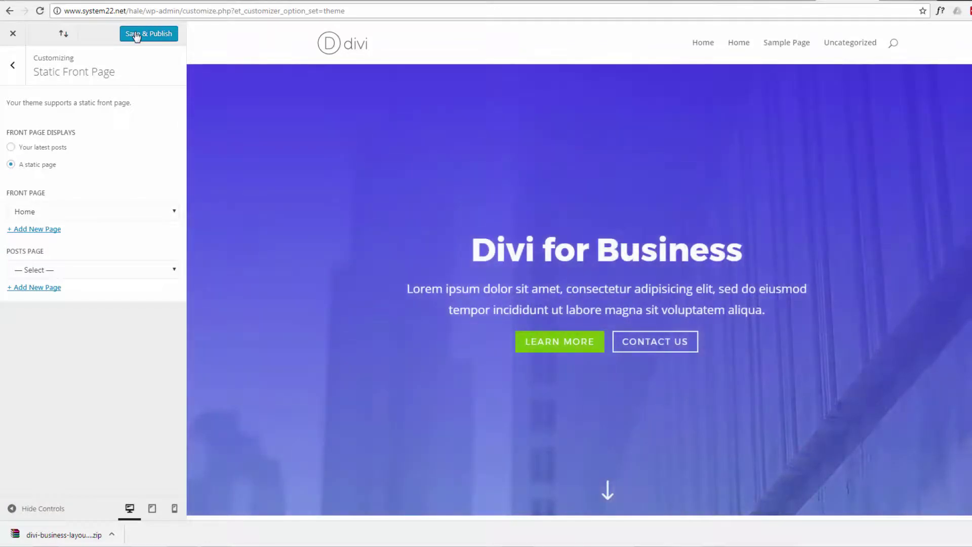
pyautogui.click(143, 37)
pyautogui.scroll(-2, 311, 195)
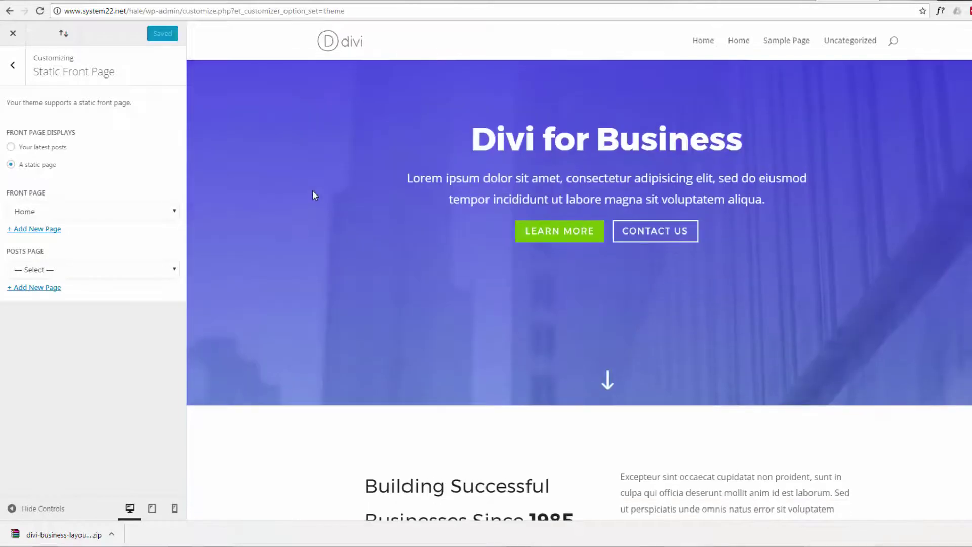
pyautogui.scroll(-3, 314, 195)
pyautogui.scroll(-4, 315, 192)
pyautogui.scroll(-2, 316, 195)
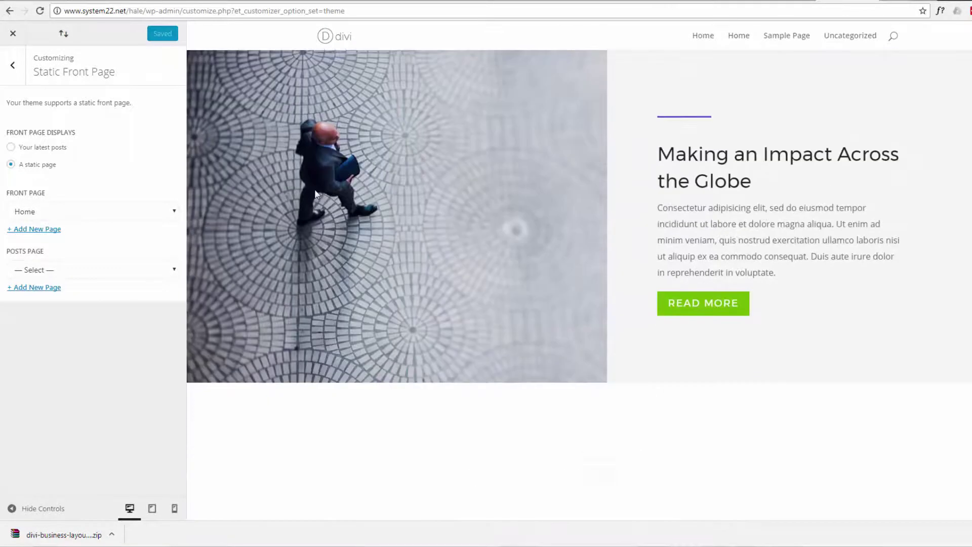
pyautogui.scroll(-2, 316, 194)
pyautogui.scroll(-2, 316, 195)
pyautogui.scroll(-2, 315, 190)
pyautogui.scroll(5, 315, 190)
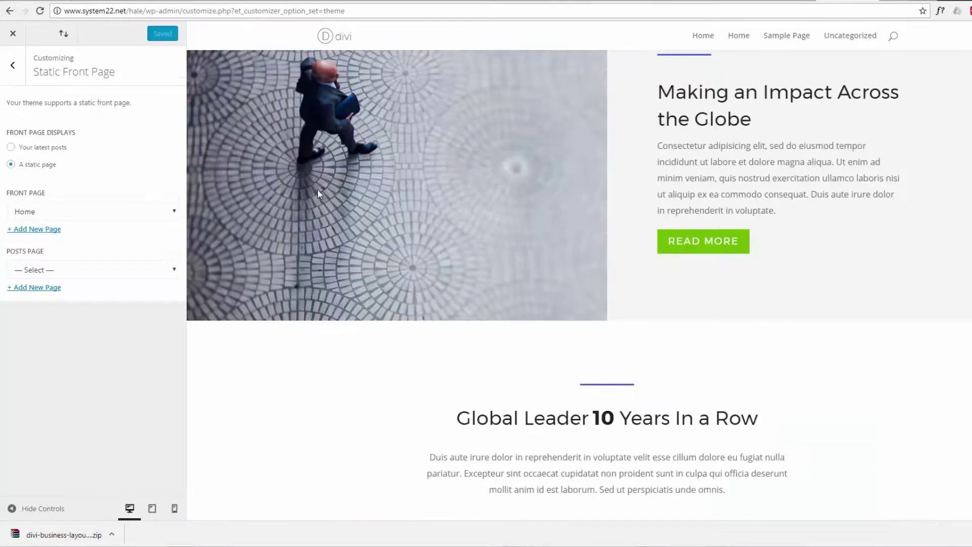
pyautogui.scroll(3, 317, 190)
pyautogui.scroll(2, 319, 194)
pyautogui.scroll(3, 319, 194)
pyautogui.scroll(3, 319, 193)
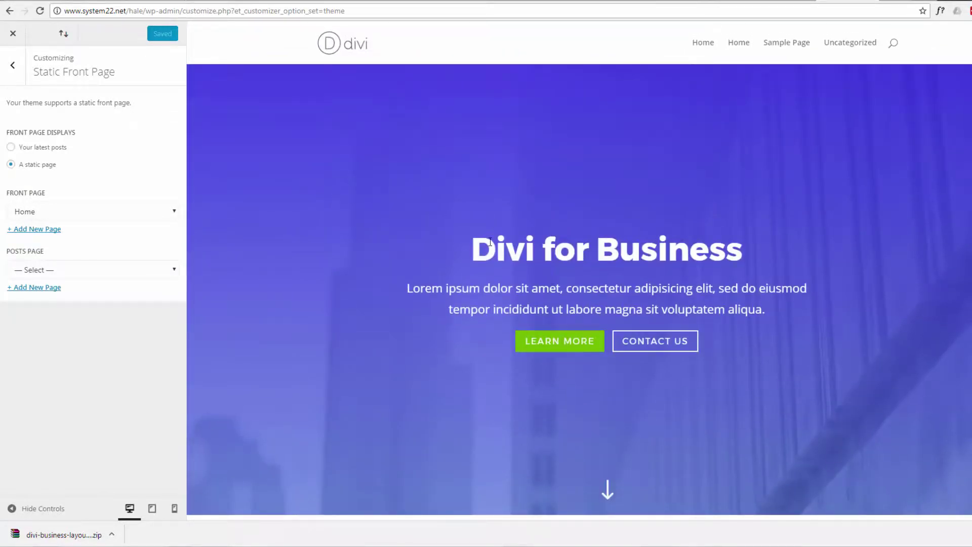
pyautogui.scroll(-2, 503, 293)
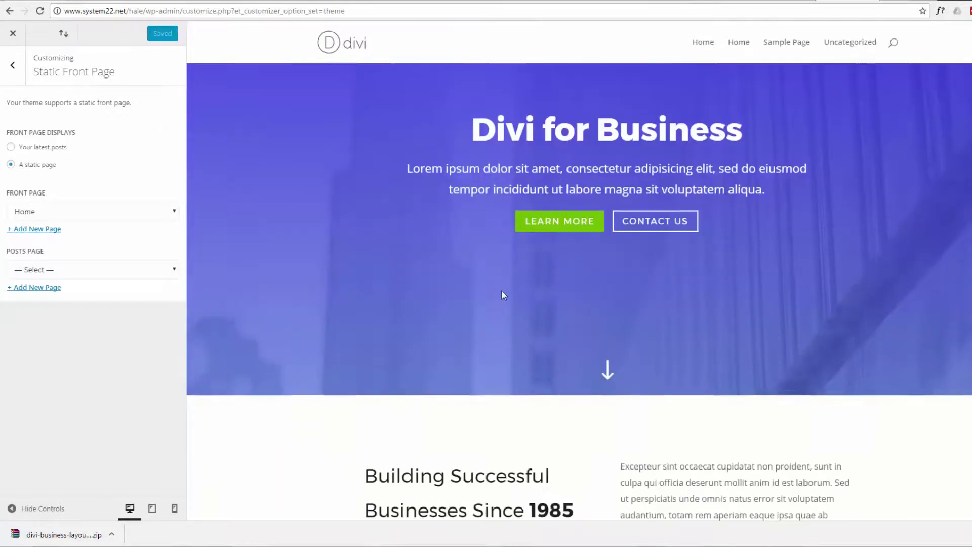
pyautogui.scroll(-1, 502, 293)
pyautogui.scroll(-3, 503, 293)
pyautogui.scroll(2, 502, 292)
pyautogui.scroll(3, 502, 292)
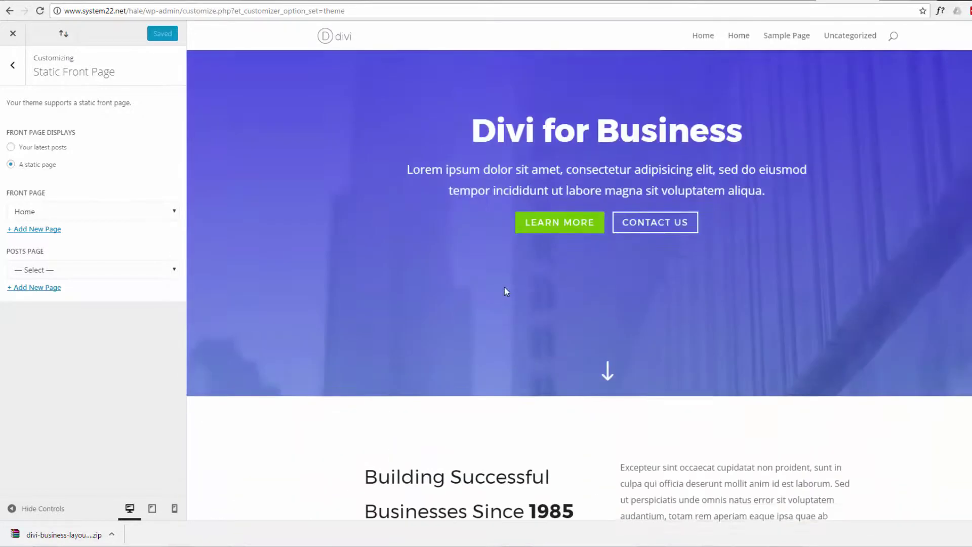
pyautogui.scroll(2, 502, 292)
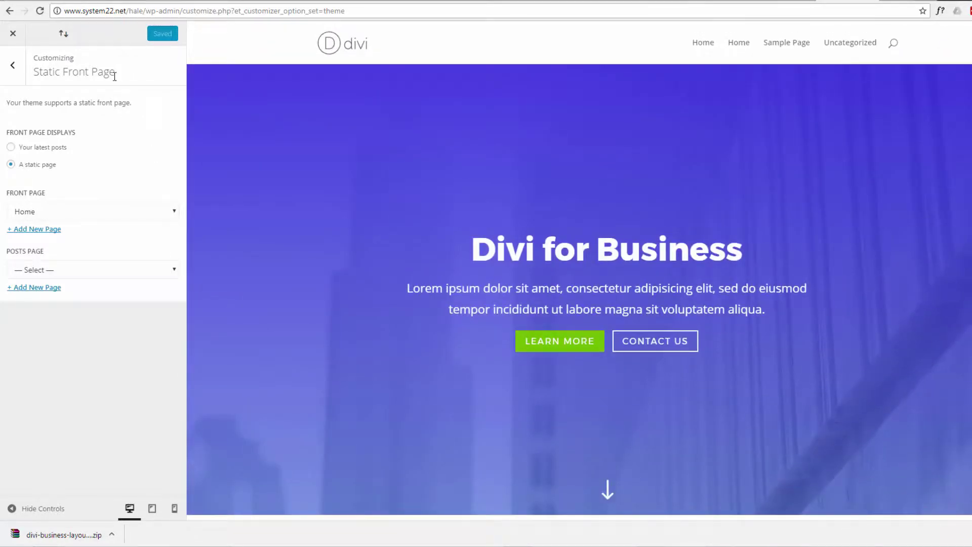
# - Exit the Customizer back to the Home page editor showing the Hero, About and Service sections
pyautogui.click(12, 34)
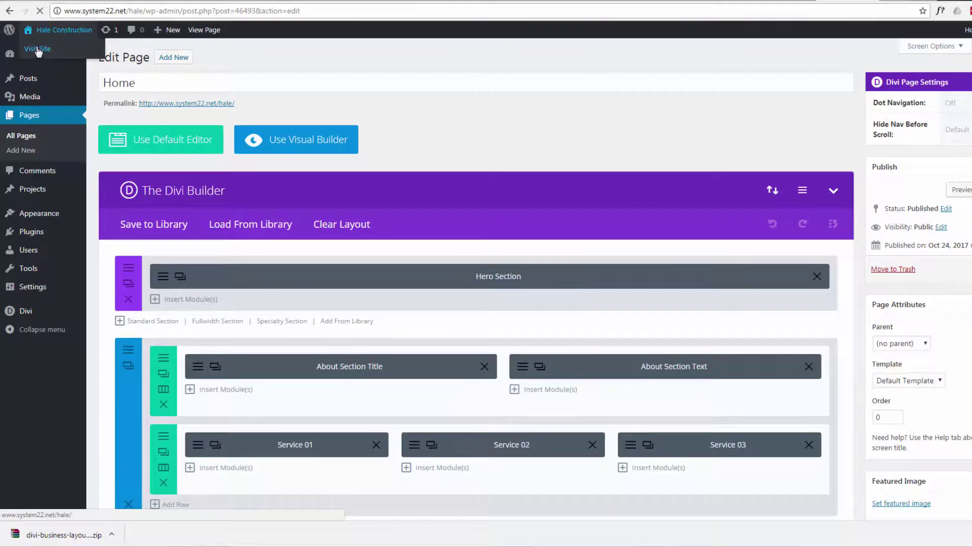
# - Visit the live site to view the Divi Business layout on the front page
pyautogui.click(37, 51)
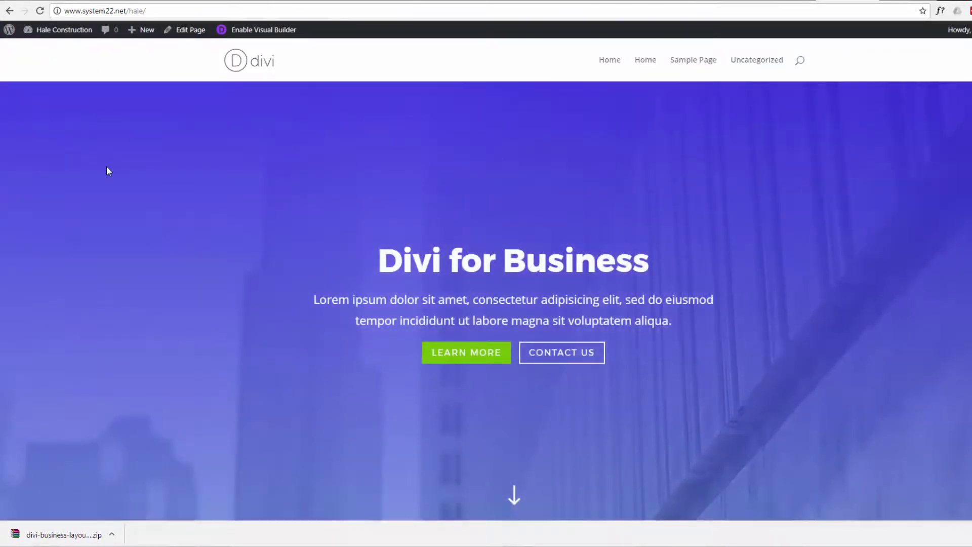
pyautogui.scroll(-2, 107, 171)
pyautogui.scroll(-2, 106, 171)
pyautogui.scroll(-2, 106, 170)
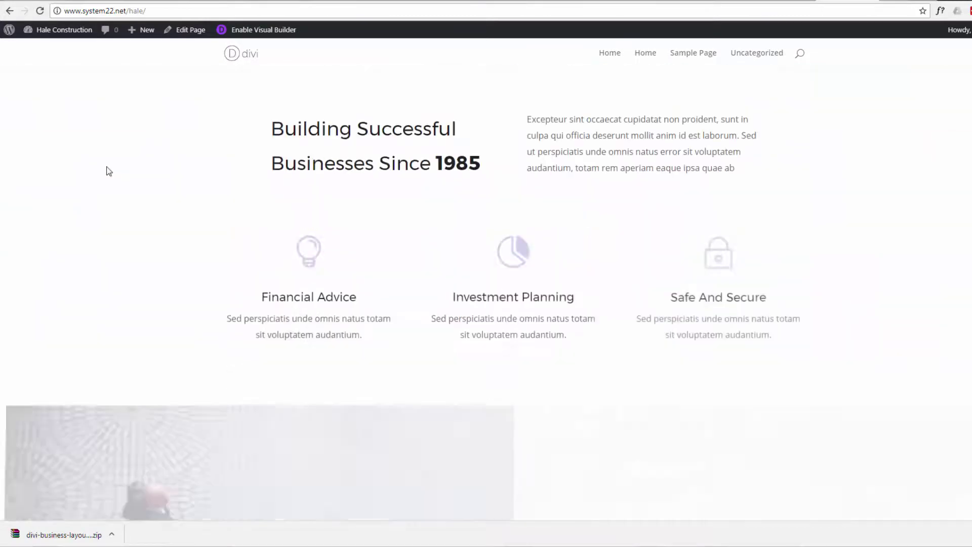
pyautogui.scroll(-2, 106, 171)
pyautogui.scroll(-1, 107, 171)
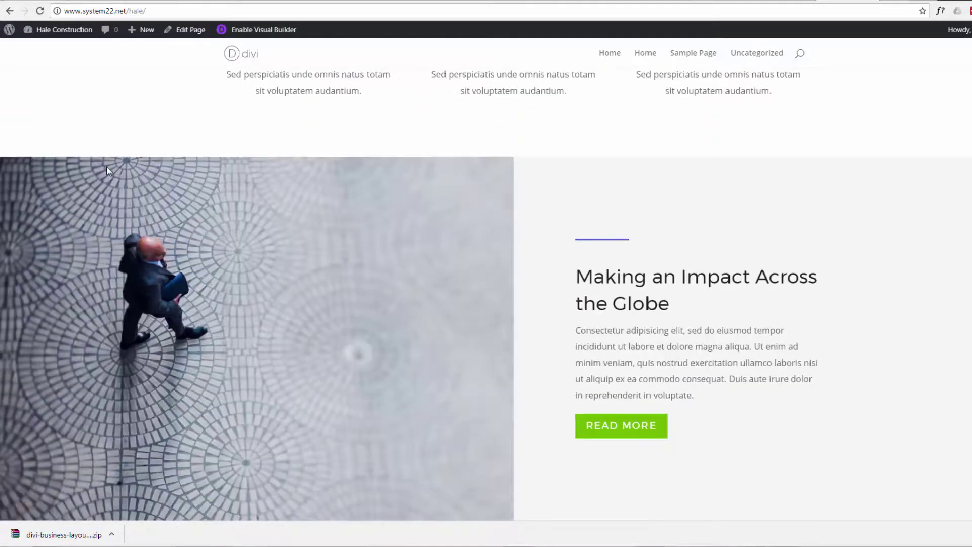
pyautogui.scroll(-1, 106, 168)
pyautogui.scroll(-2, 106, 167)
pyautogui.scroll(-2, 107, 167)
pyautogui.scroll(-1, 107, 168)
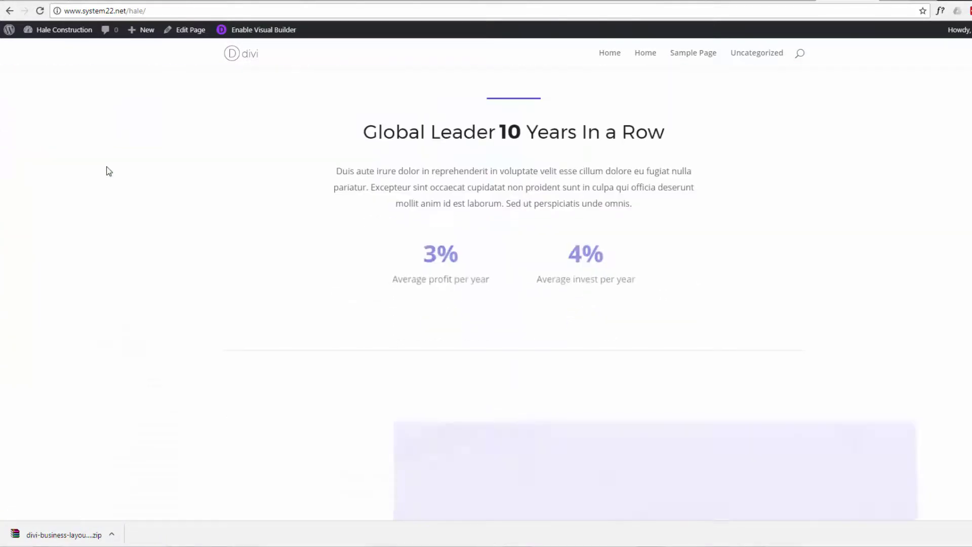
pyautogui.scroll(-2, 106, 171)
pyautogui.scroll(-2, 107, 171)
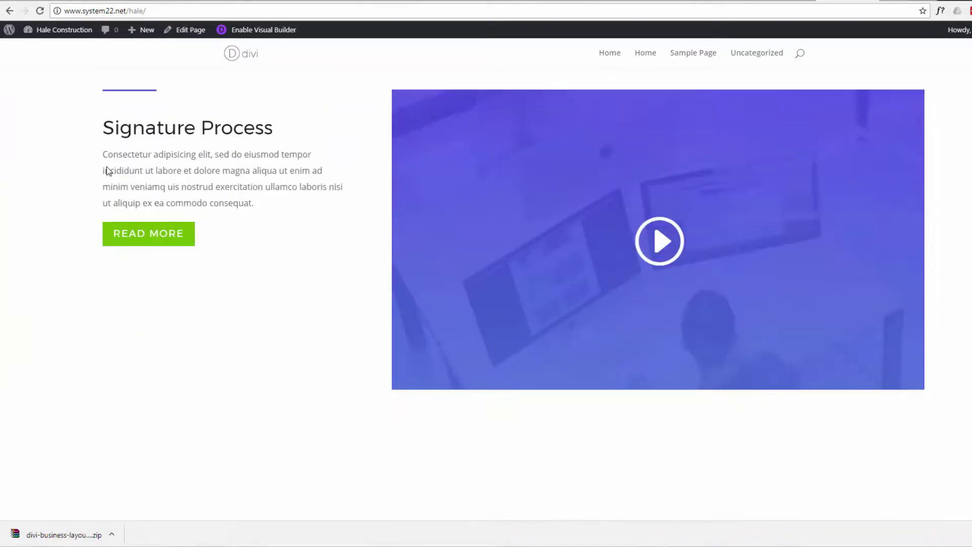
pyautogui.scroll(-1, 106, 171)
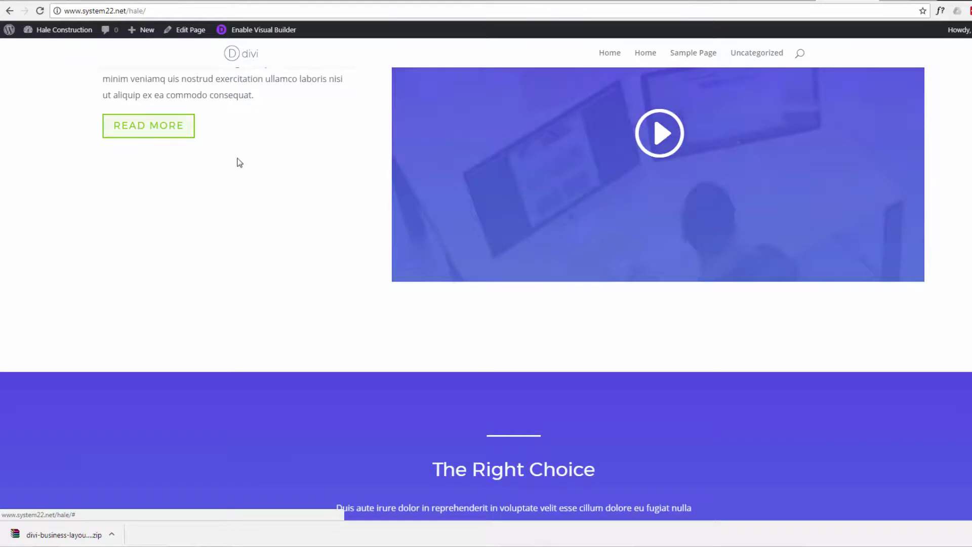
pyautogui.scroll(-3, 251, 158)
pyautogui.scroll(-1, 251, 158)
pyautogui.scroll(-1, 253, 156)
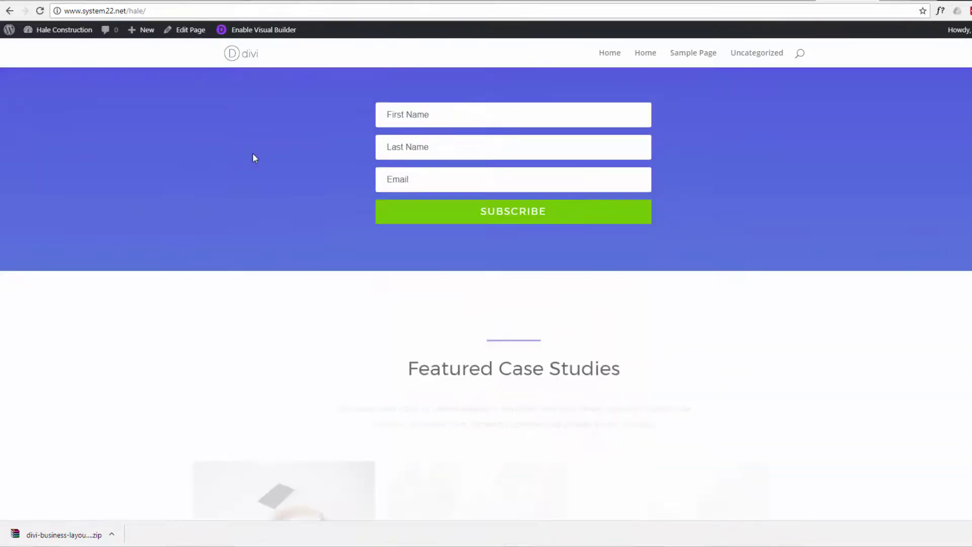
pyautogui.scroll(-2, 254, 157)
pyautogui.scroll(-1, 254, 156)
pyautogui.scroll(-2, 254, 157)
pyautogui.scroll(-3, 254, 157)
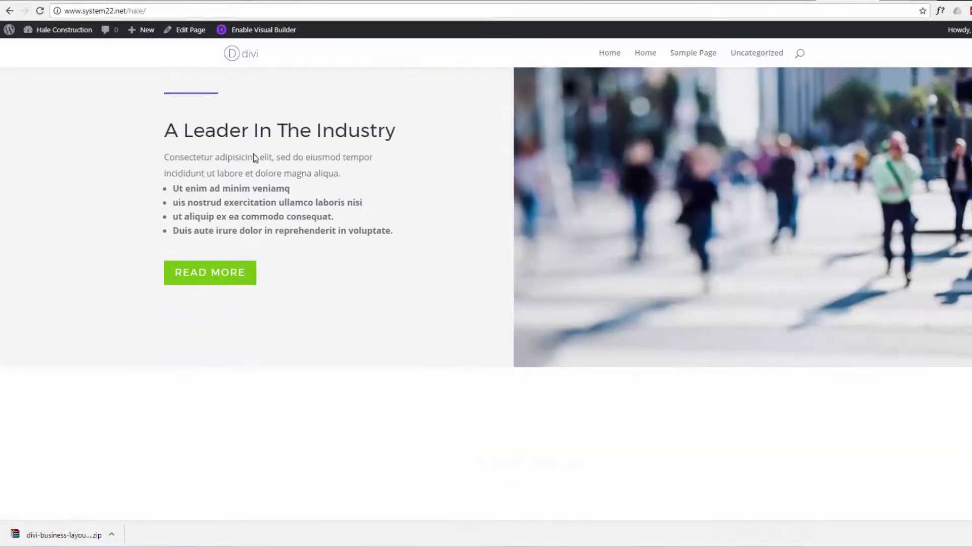
pyautogui.scroll(-2, 253, 157)
pyautogui.scroll(-2, 254, 157)
pyautogui.scroll(-2, 254, 157)
pyautogui.scroll(-2, 253, 157)
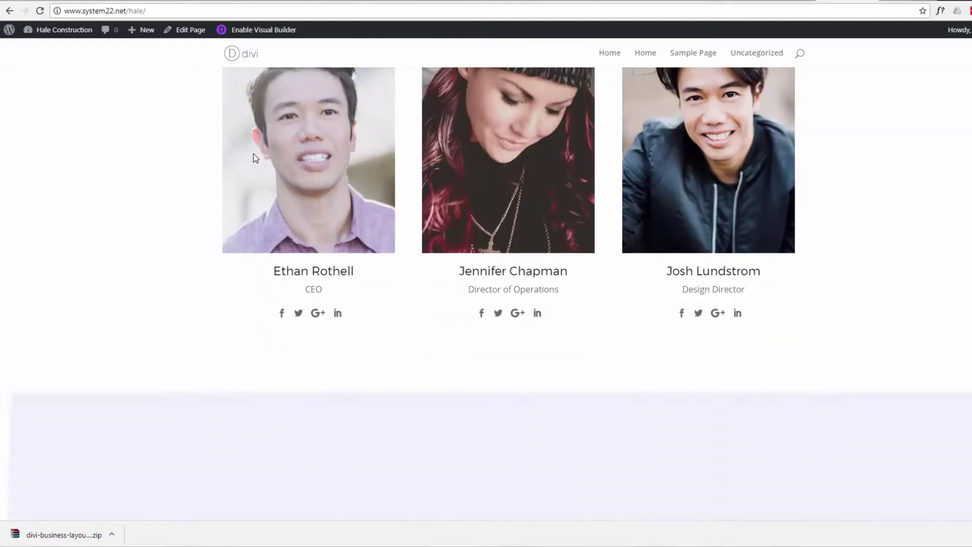
pyautogui.scroll(-2, 255, 158)
pyautogui.scroll(-2, 253, 157)
pyautogui.scroll(-2, 253, 157)
pyautogui.scroll(-1, 251, 159)
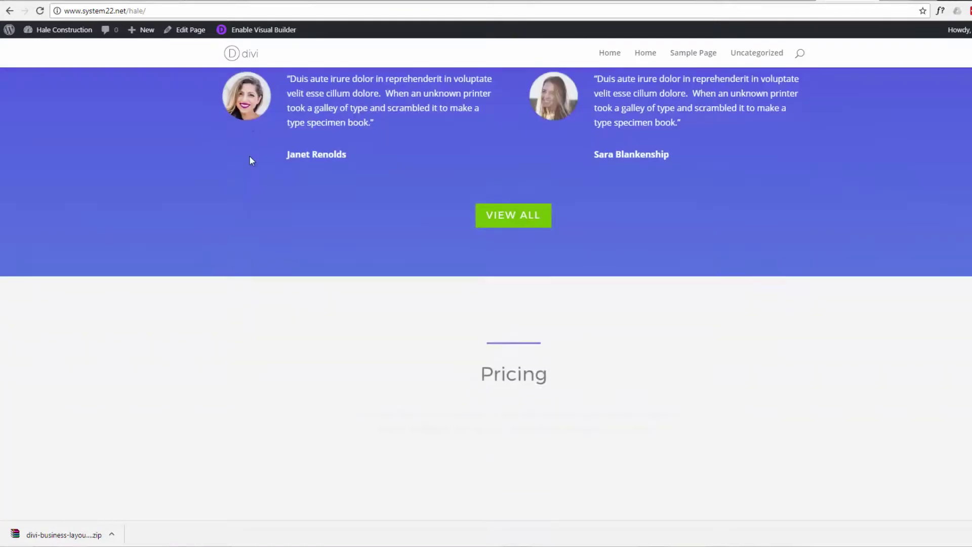
pyautogui.scroll(2, 274, 211)
pyautogui.scroll(-2, 308, 247)
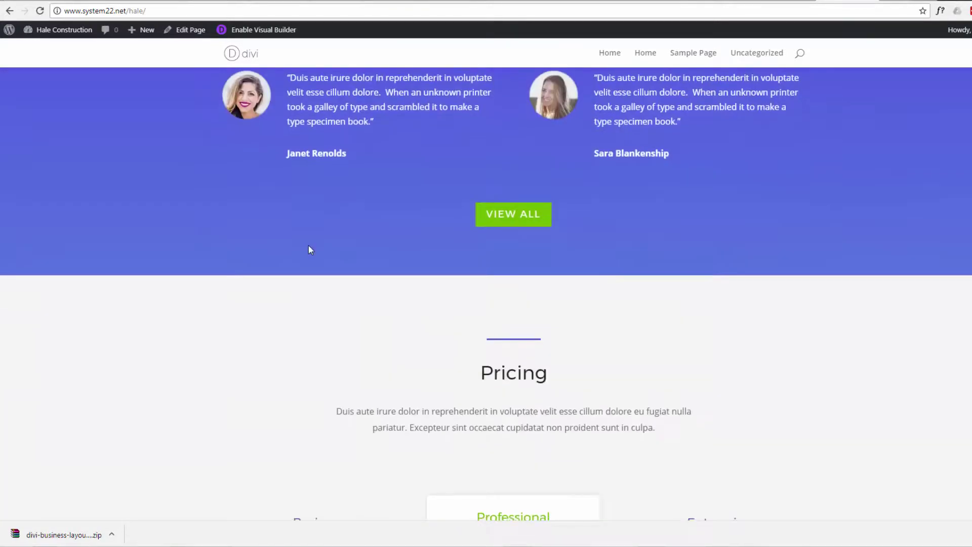
pyautogui.scroll(-3, 309, 245)
pyautogui.scroll(-2, 308, 244)
pyautogui.scroll(-2, 307, 243)
pyautogui.scroll(-3, 308, 243)
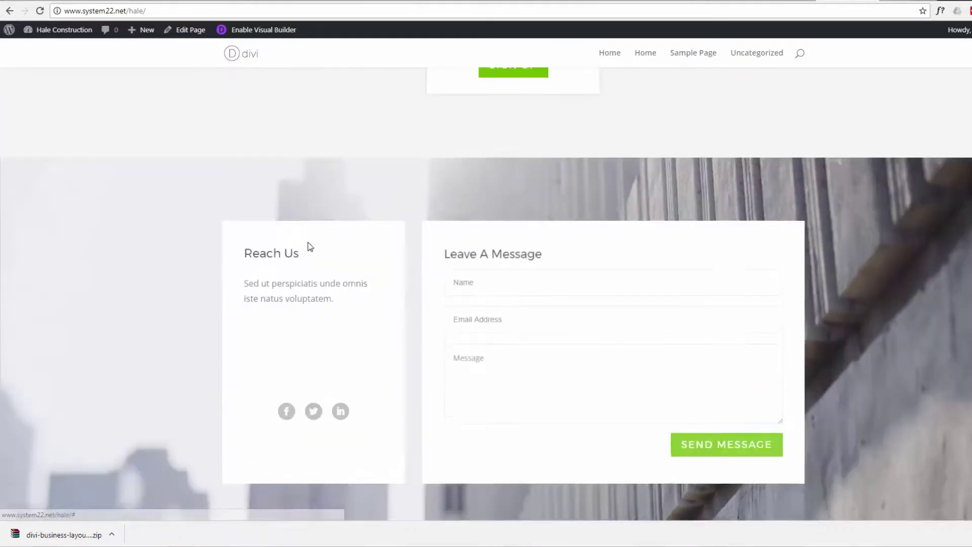
pyautogui.scroll(-1, 308, 243)
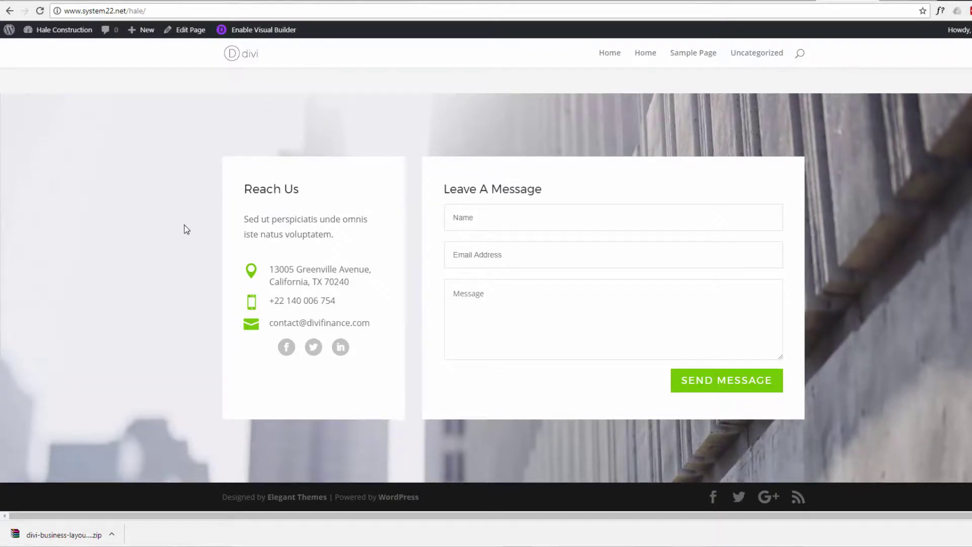
pyautogui.scroll(1, 186, 227)
pyautogui.scroll(4, 187, 225)
pyautogui.scroll(2, 187, 226)
pyautogui.scroll(2, 187, 225)
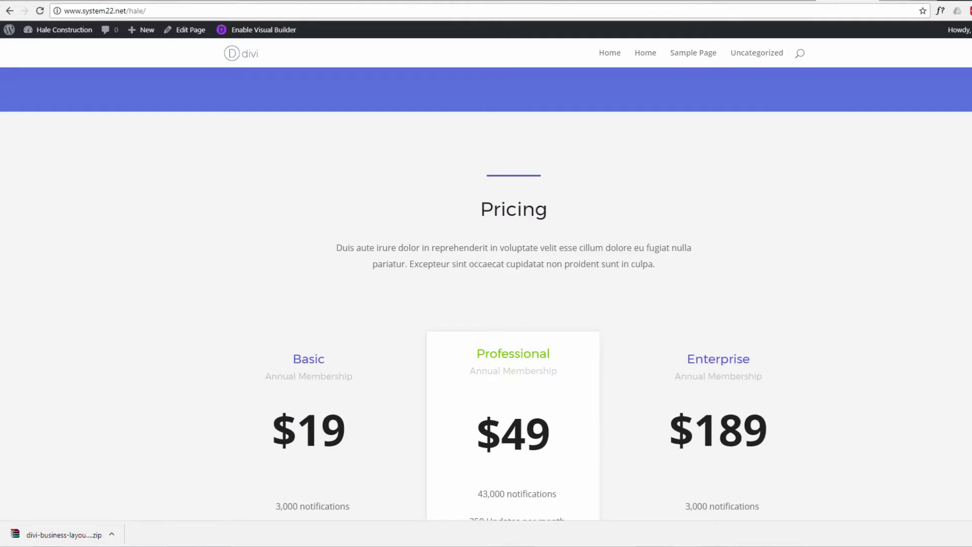
pyautogui.scroll(20, 373, 138)
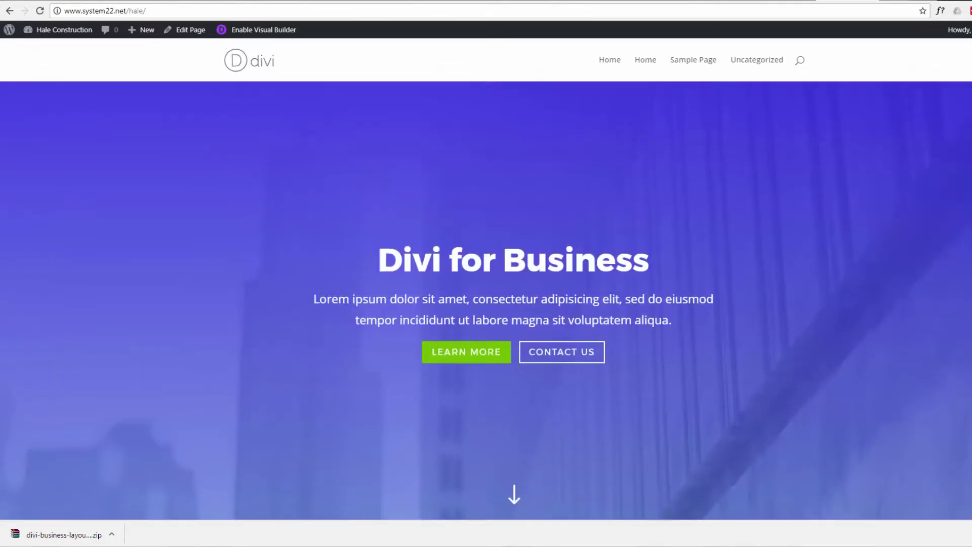